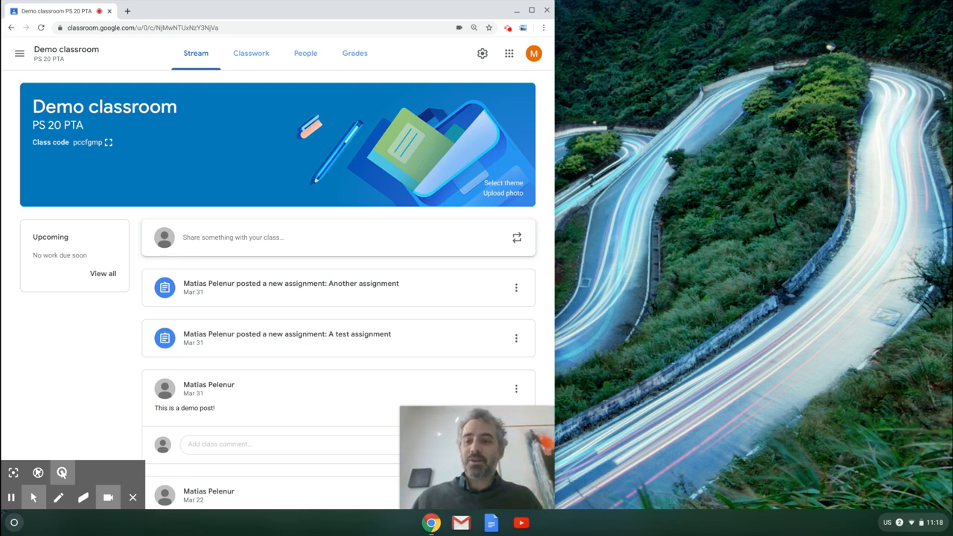
# Open the Google Calendar linked to the Demo classroom from its classwork page
pyautogui.click(108, 497)
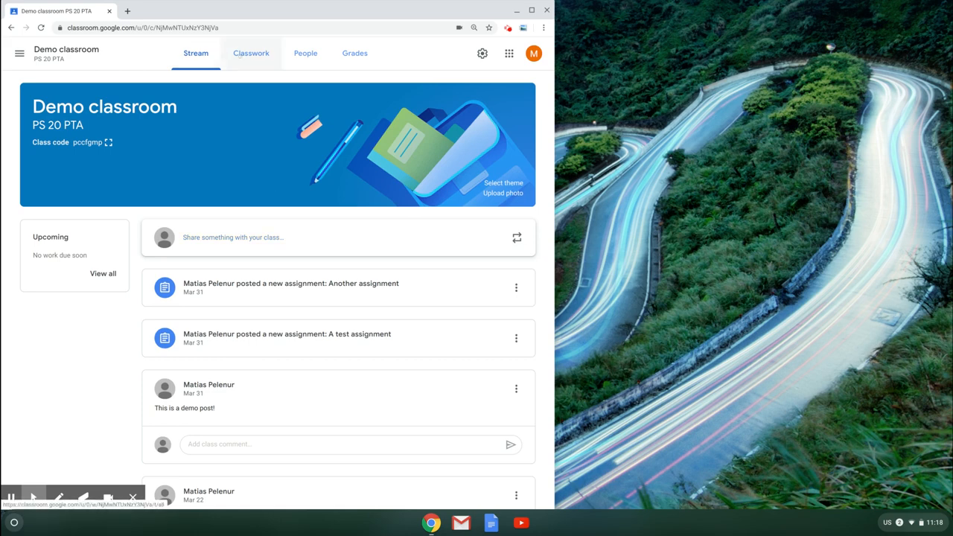
pyautogui.click(251, 53)
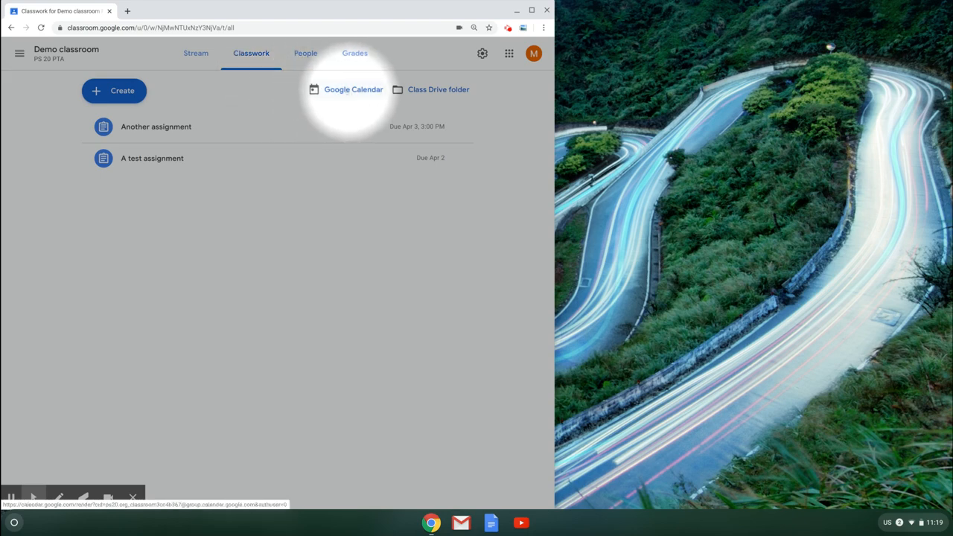
pyautogui.click(349, 90)
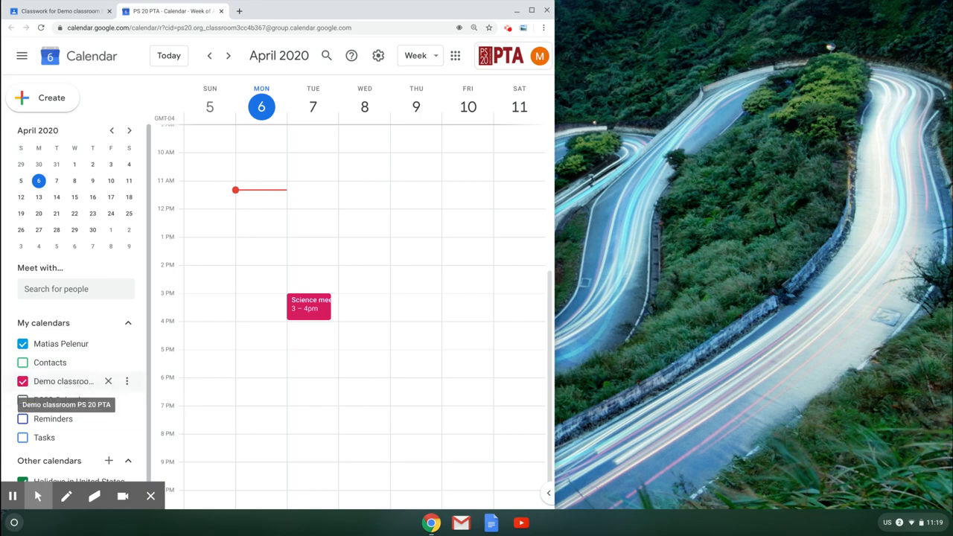
# View the options for the Demo classroom PS 20 PTA calendar, and switch the personal calendar's visibility off and on again
pyautogui.click(38, 495)
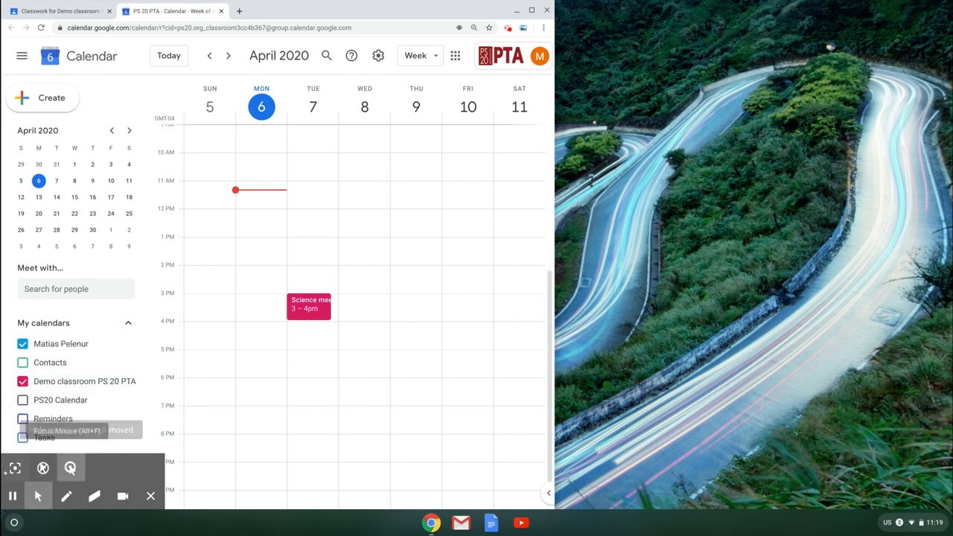
pyautogui.click(70, 468)
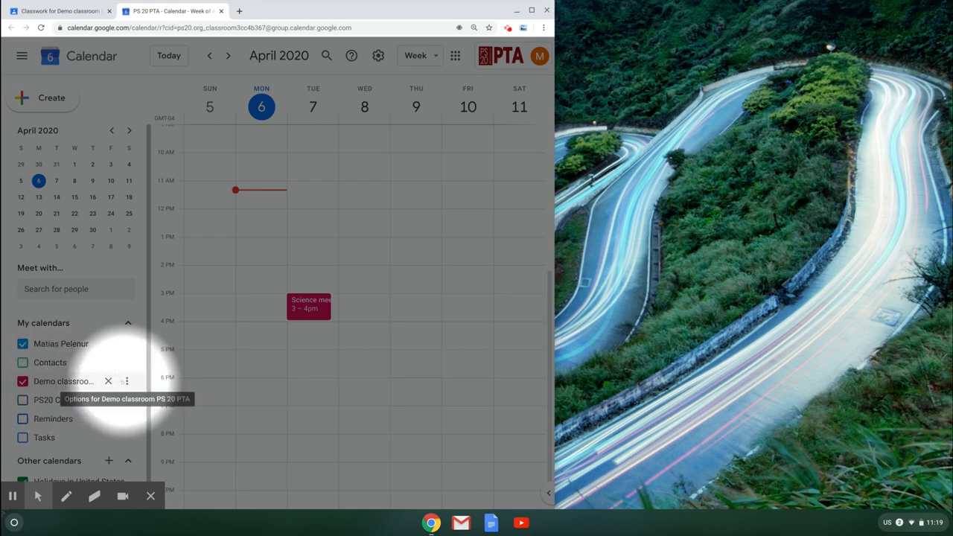
pyautogui.click(126, 381)
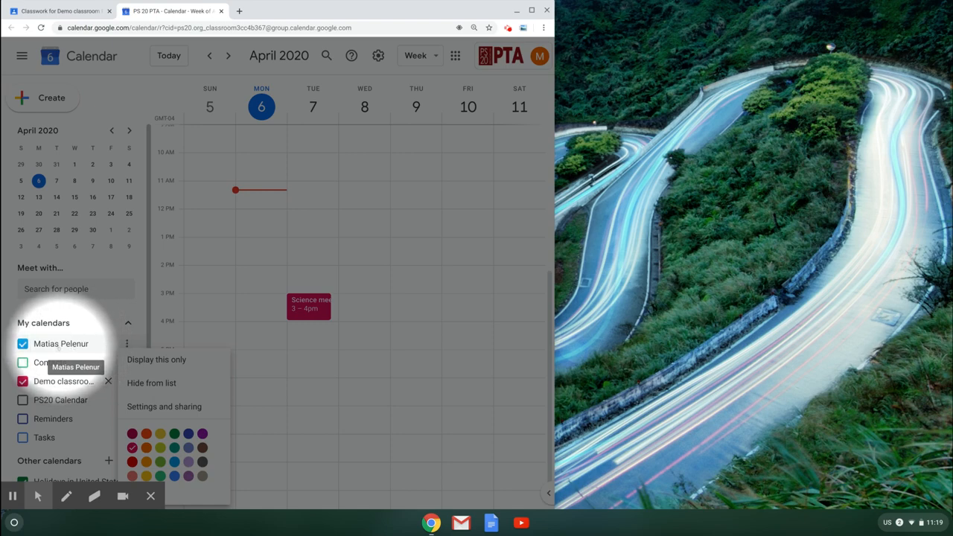
pyautogui.click(39, 344)
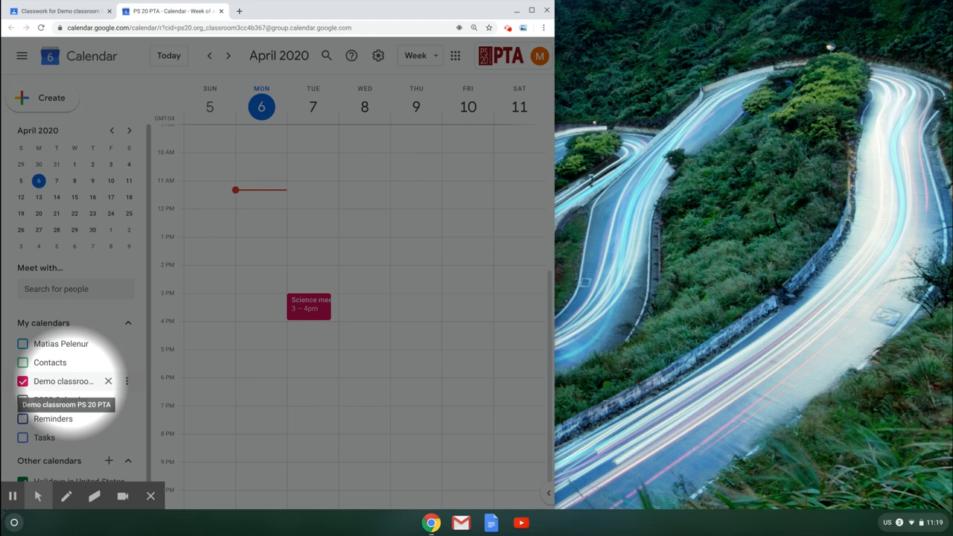
pyautogui.click(38, 345)
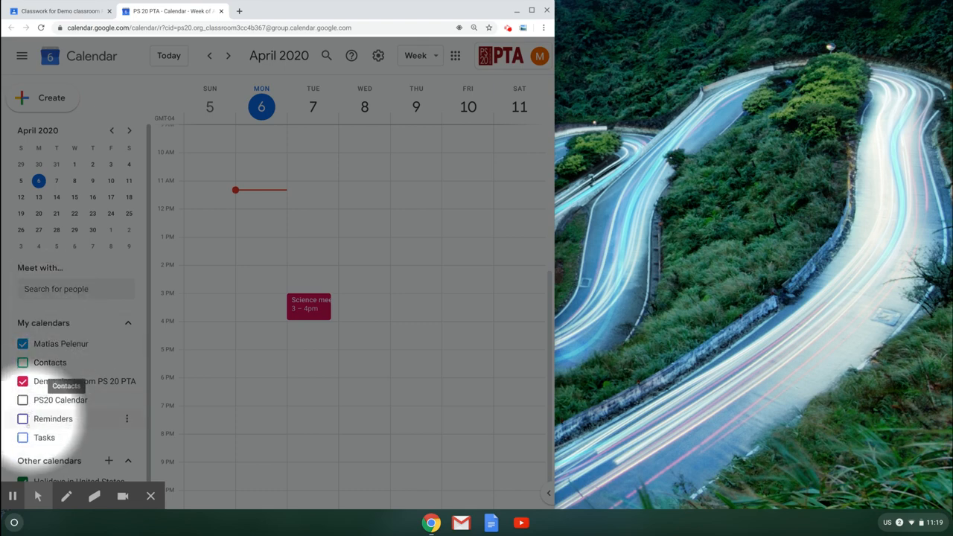
pyautogui.click(37, 496)
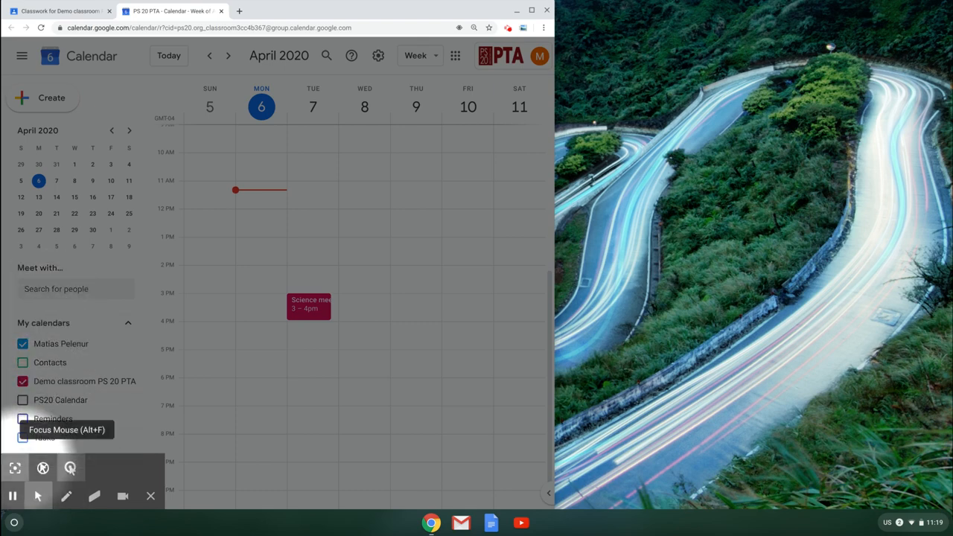
pyautogui.click(70, 468)
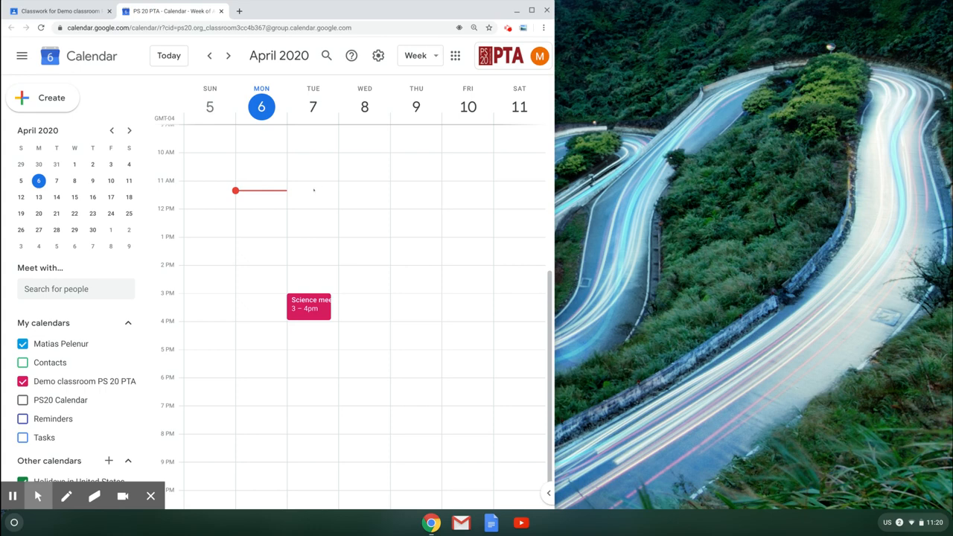
# Start a new event on Tuesday, April 7, 8:30am to 9:30am, titled "3-217 Morning meeting"
pyautogui.scroll(2, 322, 193)
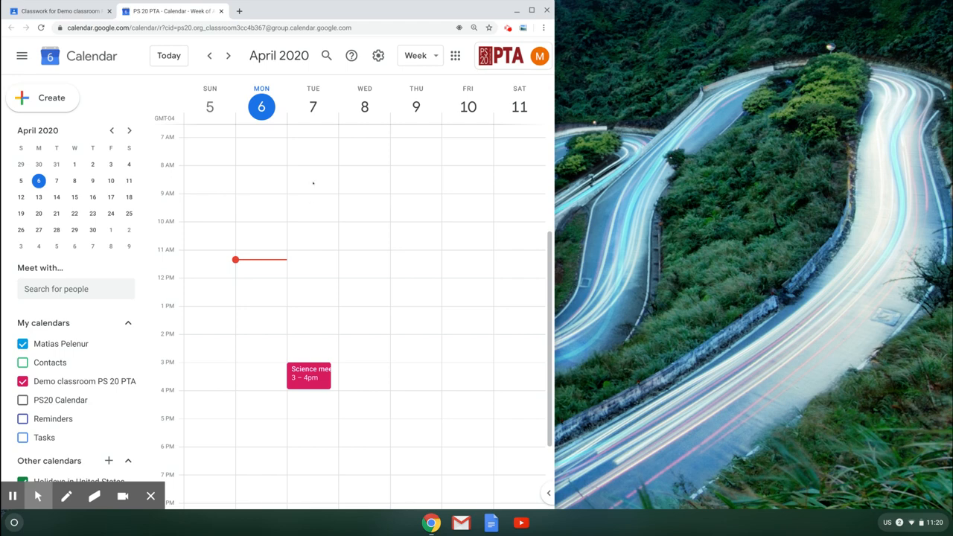
pyautogui.click(313, 186)
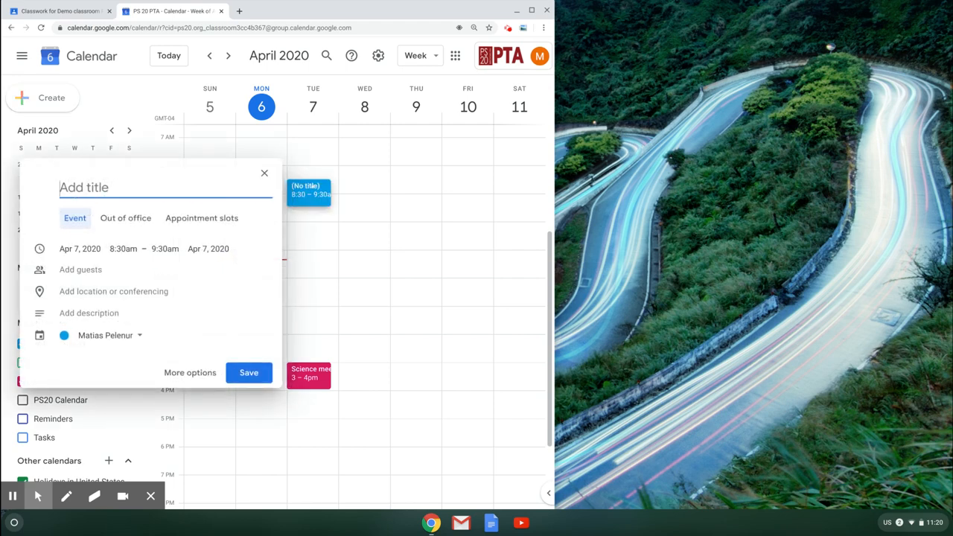
pyautogui.write('Morning meeting')
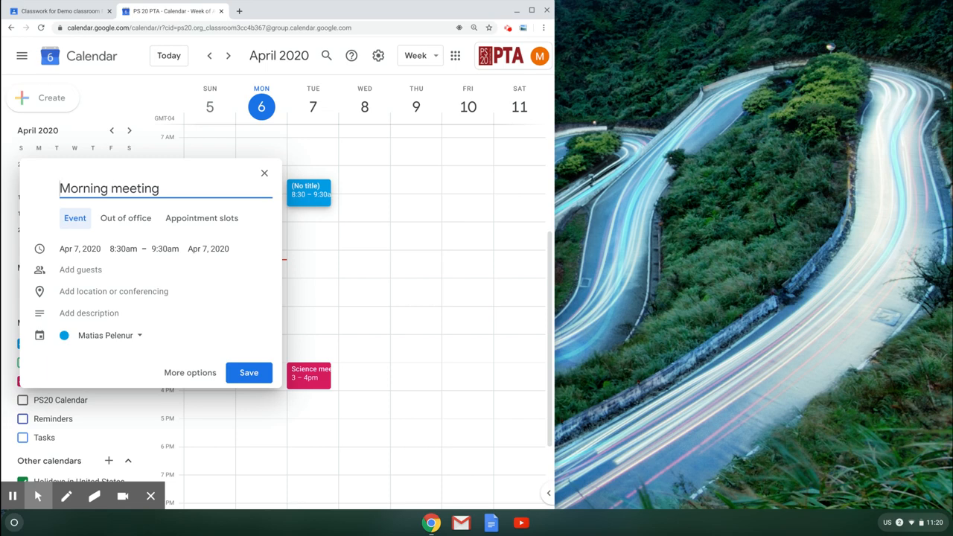
pyautogui.write('3-217')
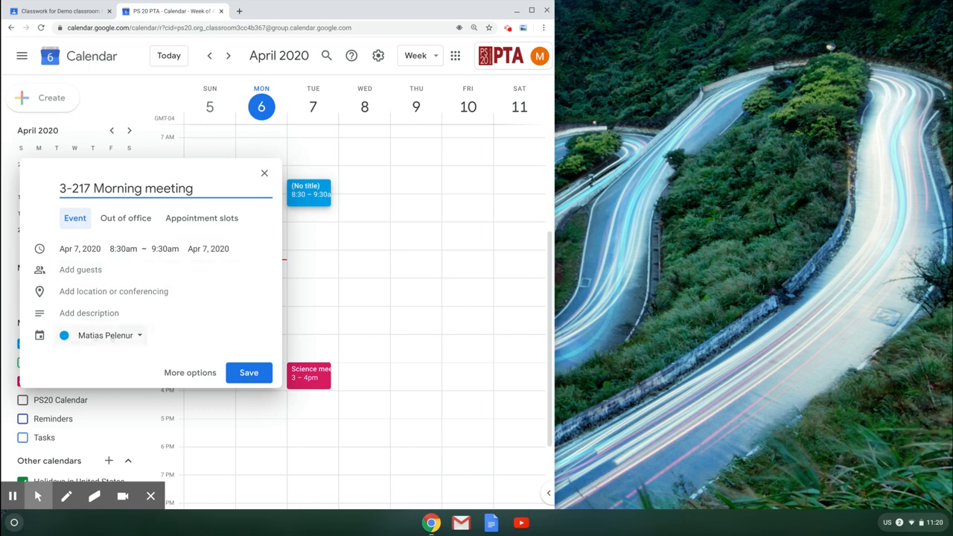
# Assign the new event to the Demo classroom PS 20 PTA calendar
pyautogui.click(105, 335)
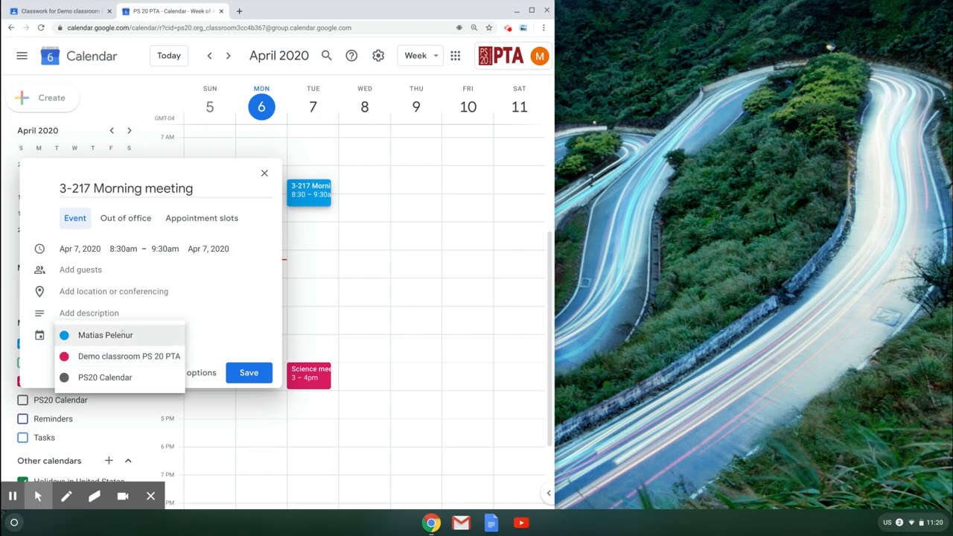
pyautogui.click(70, 468)
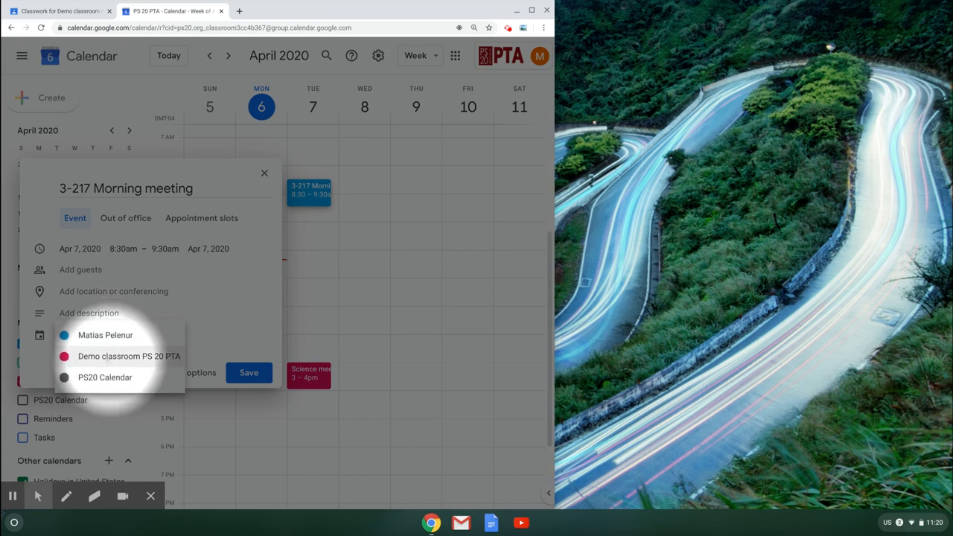
pyautogui.click(109, 356)
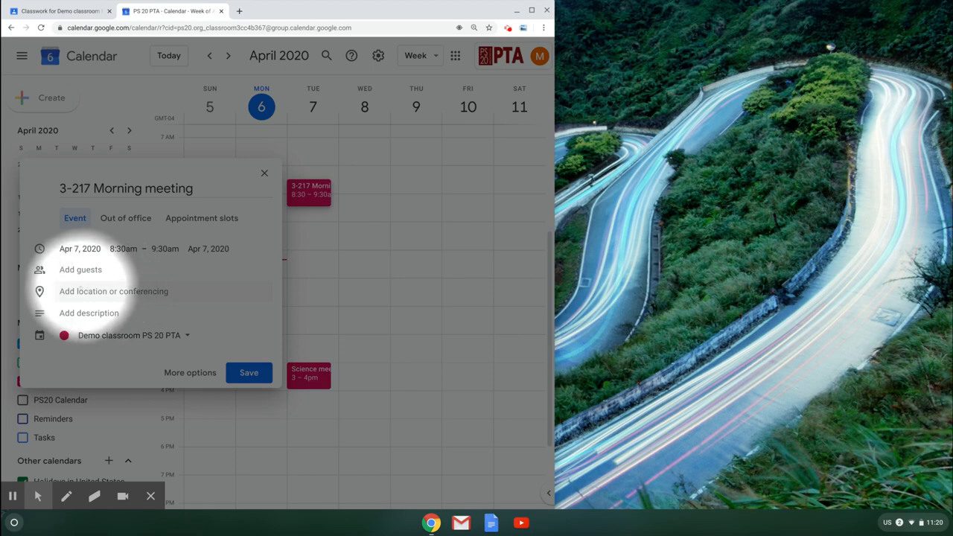
# Add Hangouts Meet conferencing to the morning meeting and save the event
pyautogui.click(145, 291)
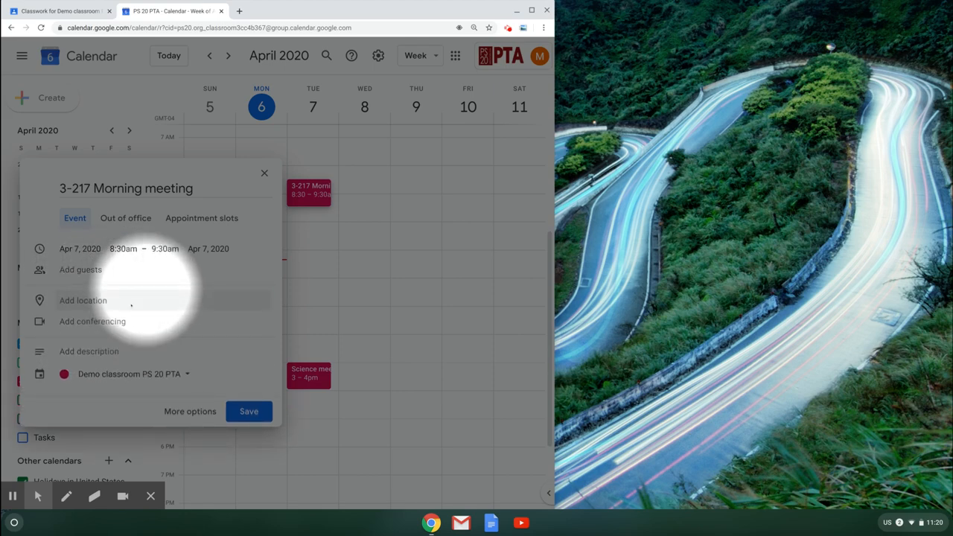
pyautogui.click(112, 300)
pyautogui.click(84, 325)
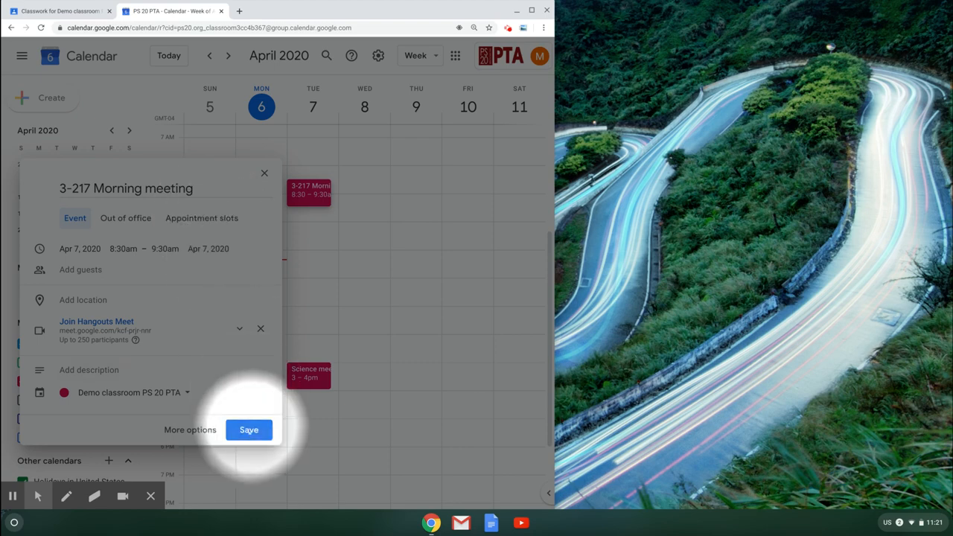
pyautogui.click(252, 427)
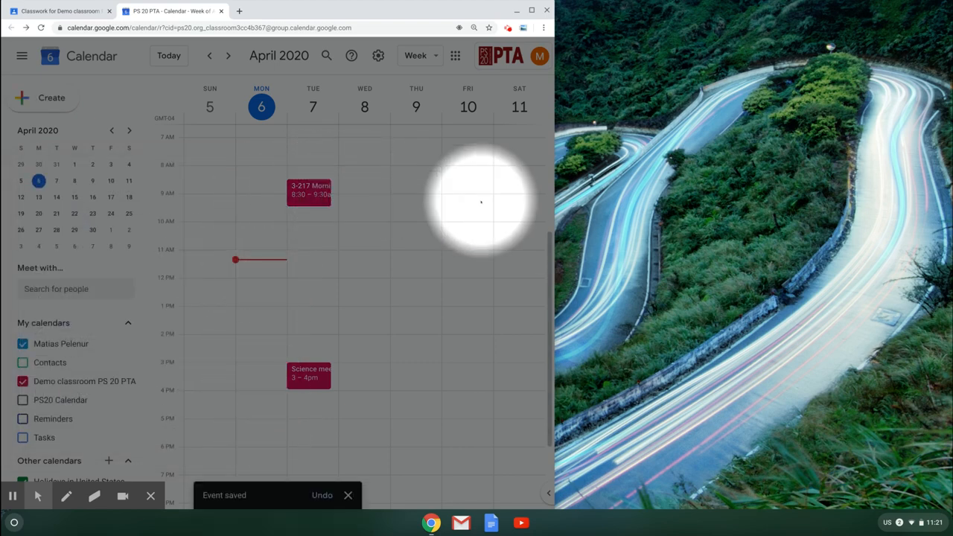
# Edit the saved morning meeting to repeat every weekday (Monday to Friday) and save it
pyautogui.click(306, 189)
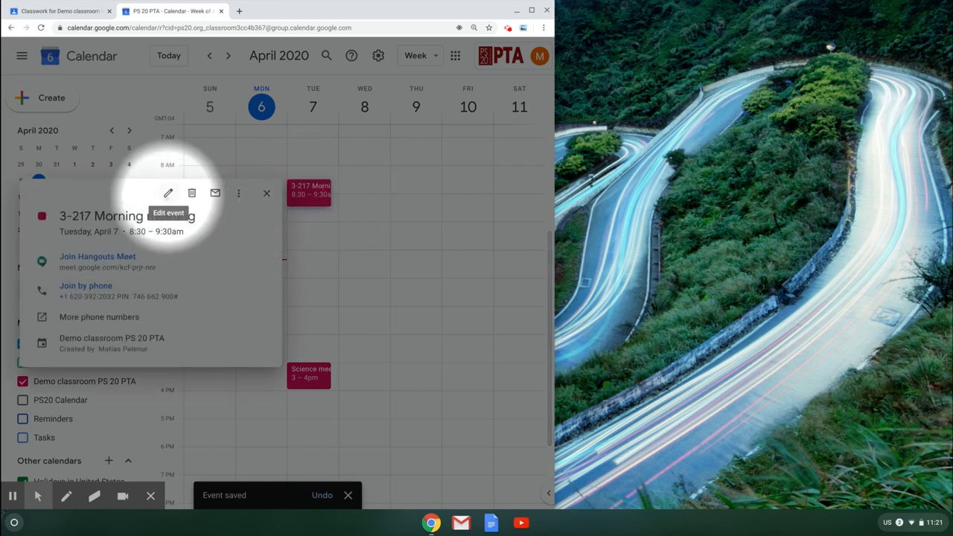
pyautogui.click(168, 193)
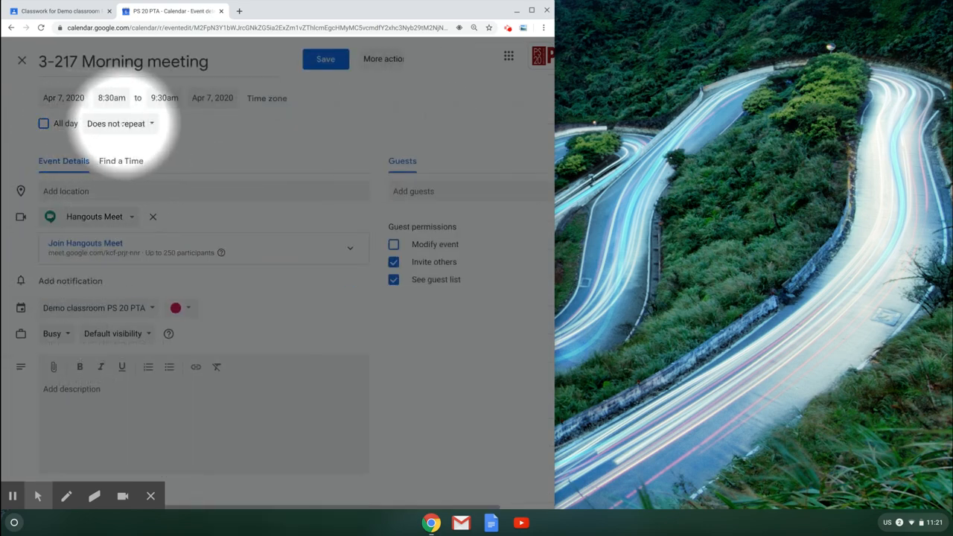
pyautogui.click(121, 124)
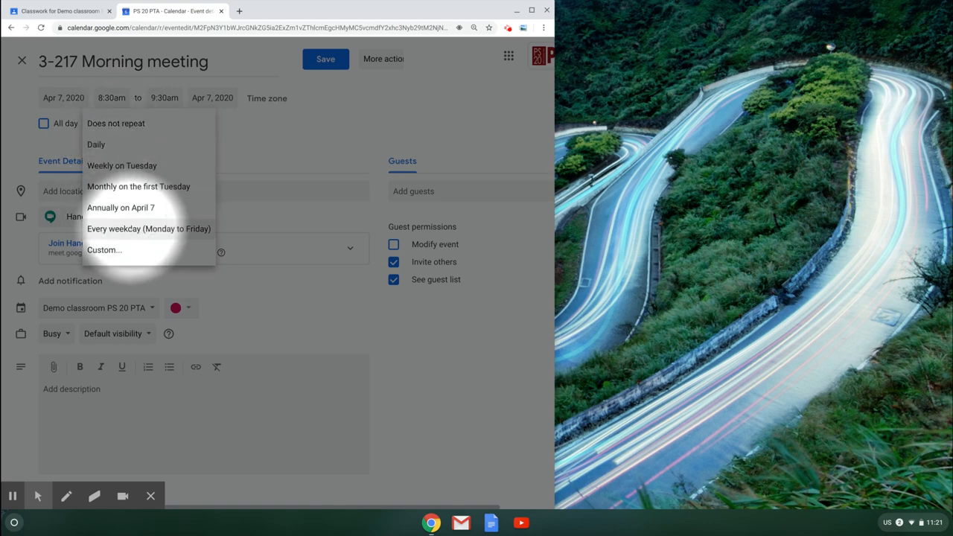
pyautogui.click(145, 228)
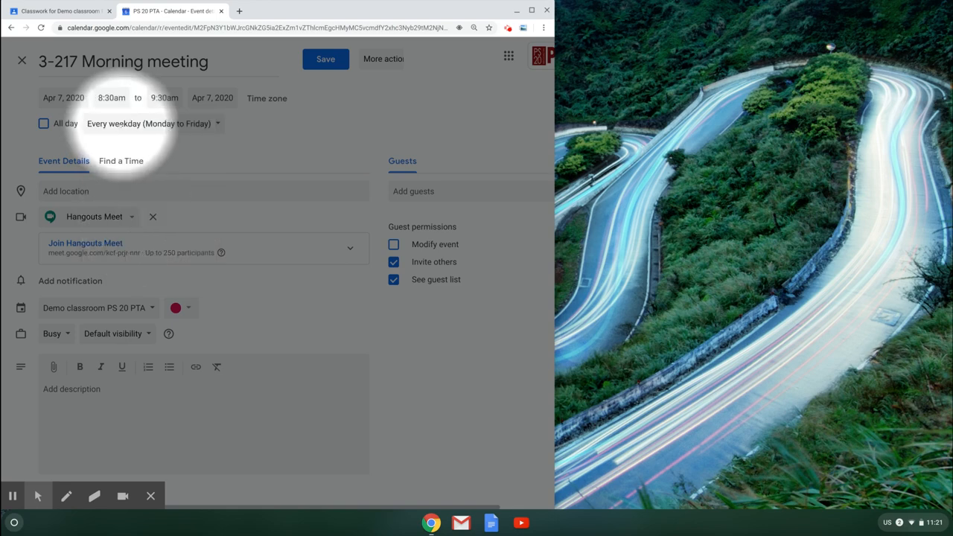
pyautogui.click(325, 60)
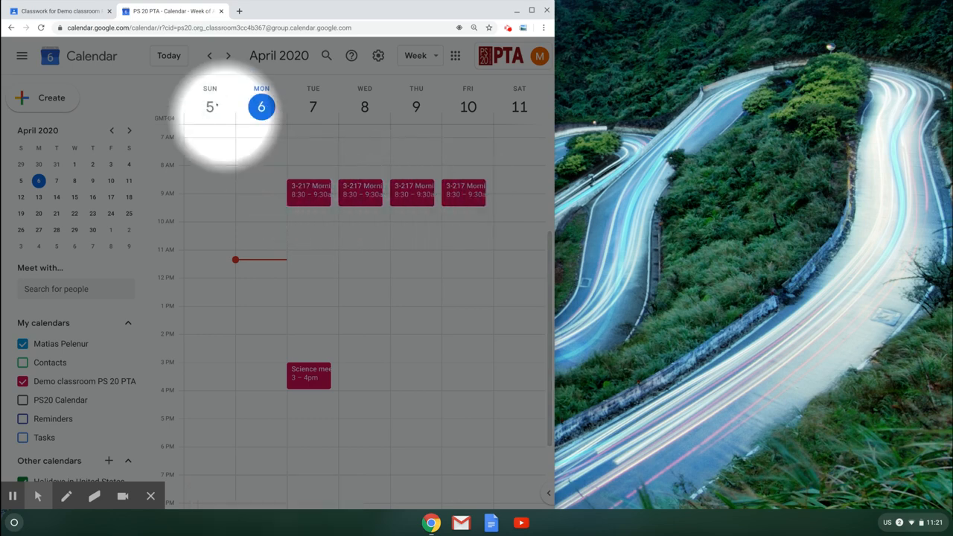
# Check the following week's recurring meetings, and copy the conference link from the April 7 morning meeting
pyautogui.click(228, 55)
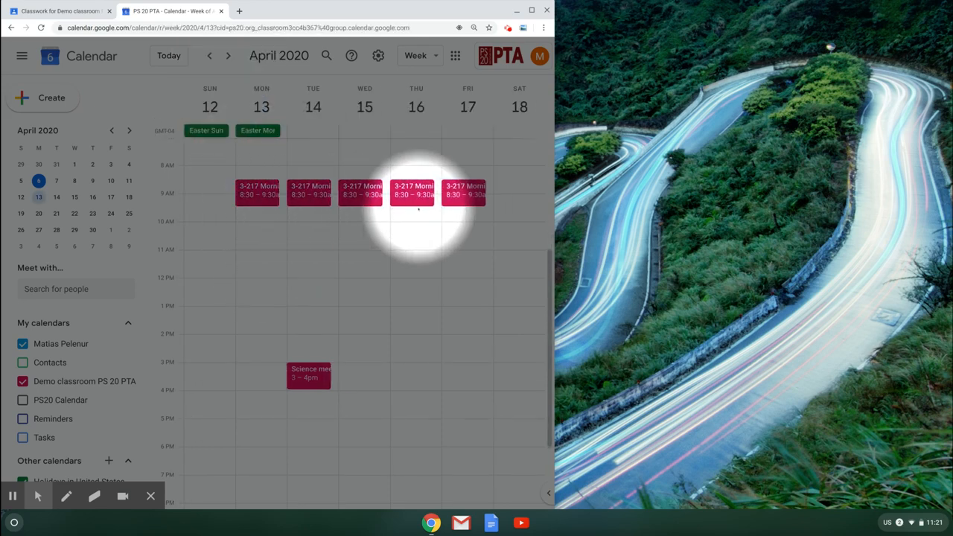
pyautogui.click(209, 59)
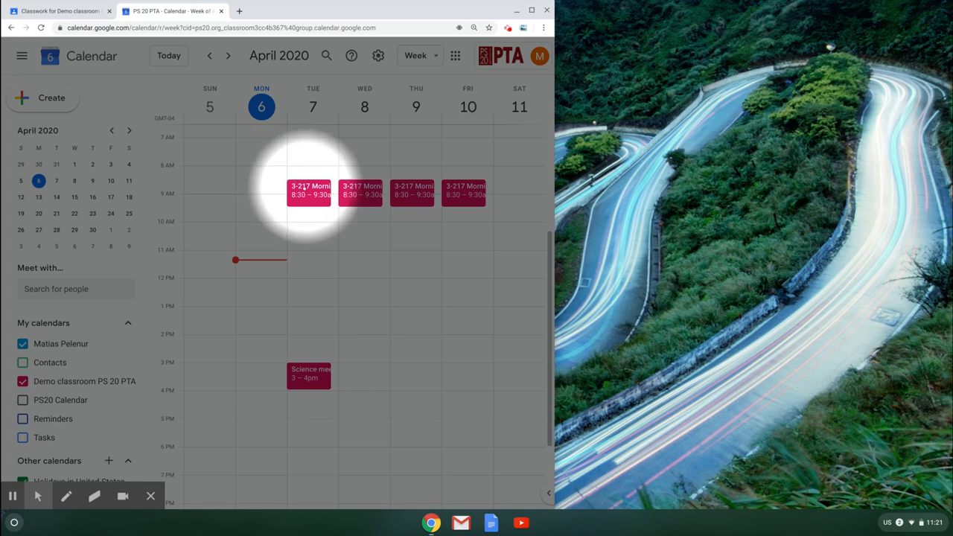
pyautogui.click(305, 187)
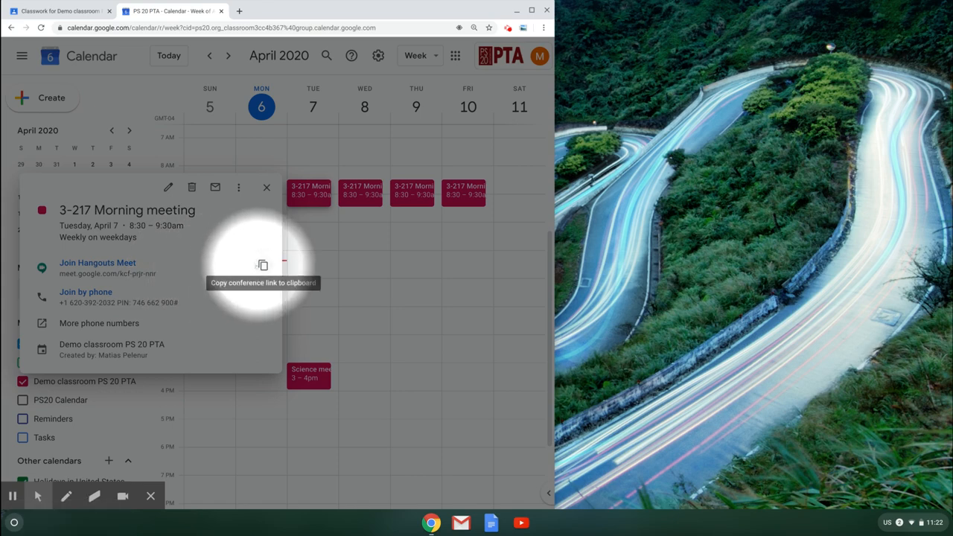
pyautogui.click(262, 264)
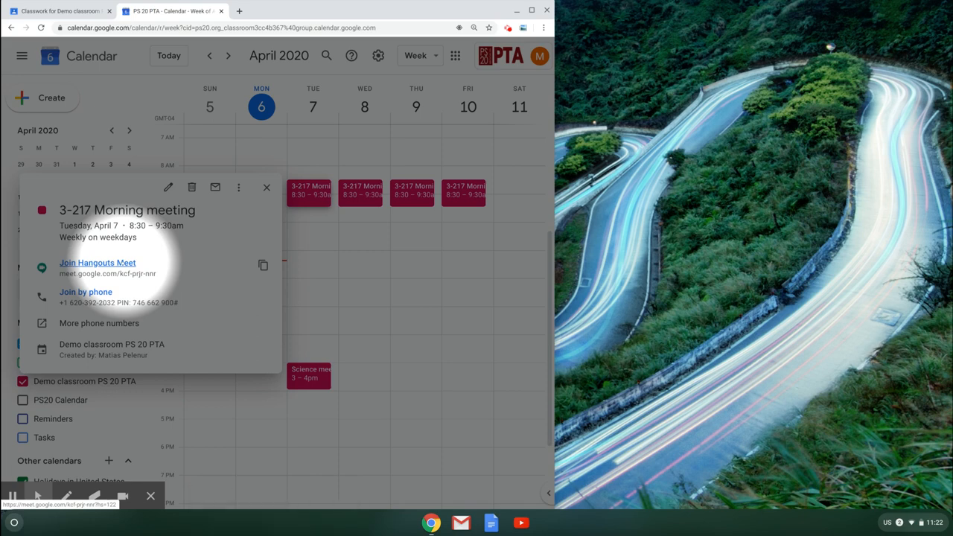
# Switch to the Demo classroom stream and post "We'll be using this link for our morning meeting:" followed by the copied conference link
pyautogui.click(93, 11)
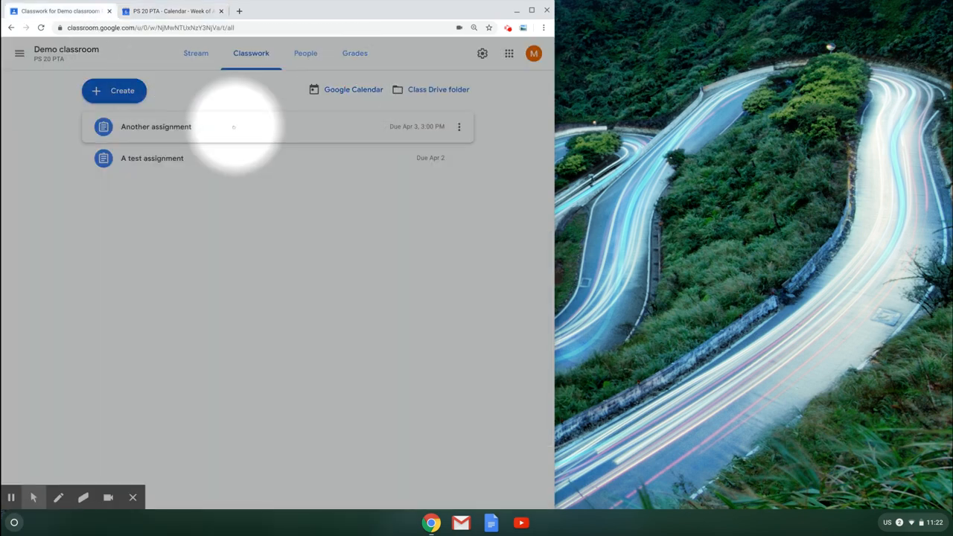
pyautogui.click(197, 52)
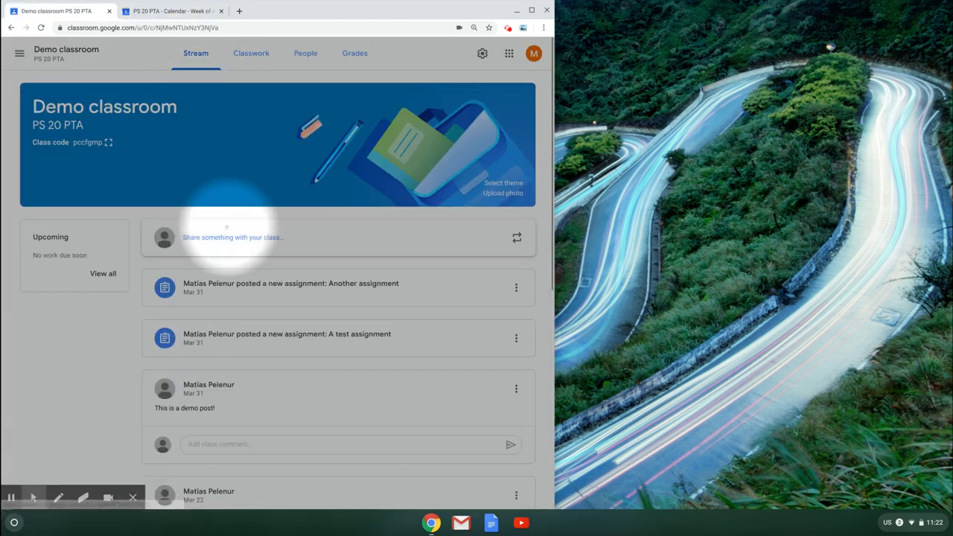
pyautogui.click(237, 235)
pyautogui.click(202, 298)
pyautogui.write('We')
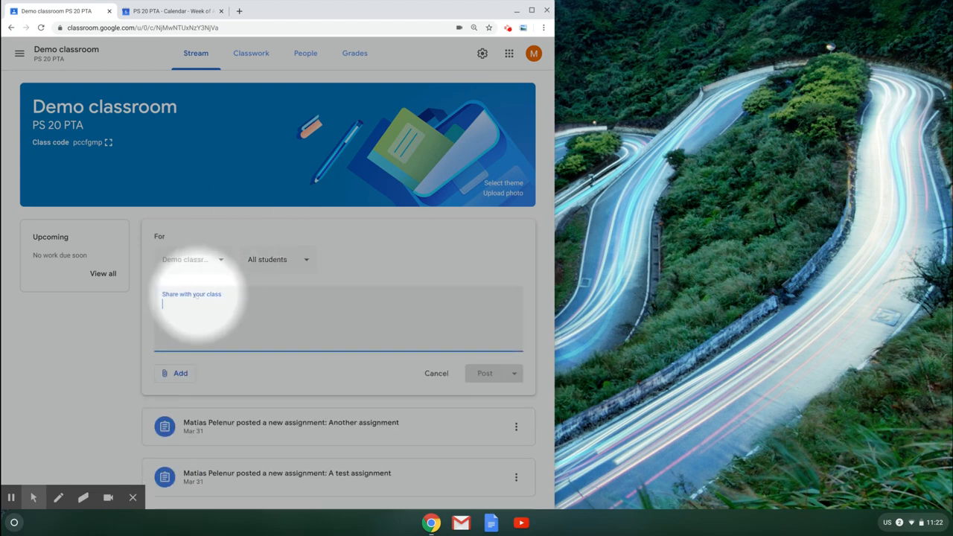
pyautogui.write("'ll be using this ")
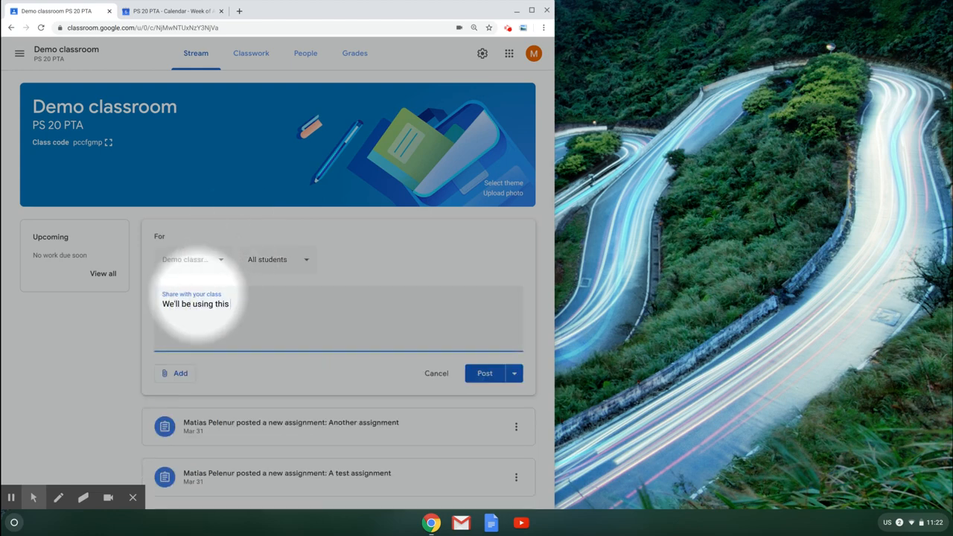
pyautogui.write('link for our morning meeting:')
pyautogui.hotkey('ctrl', 'v')
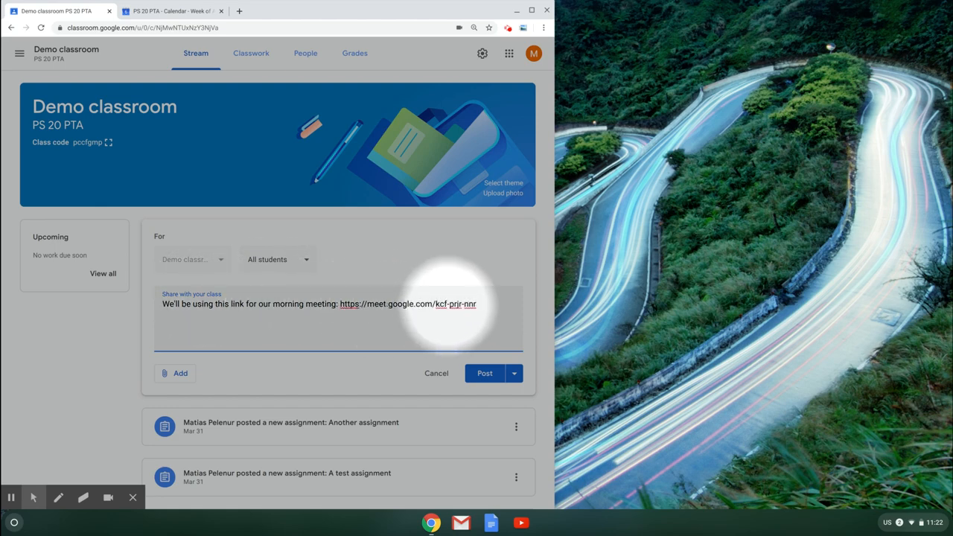
pyautogui.click(485, 373)
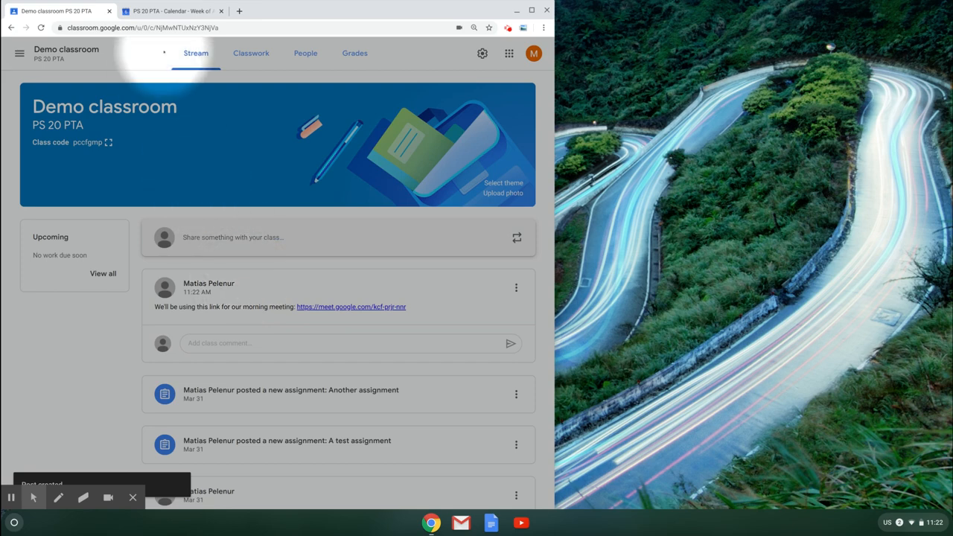
# Switch to Google Calendar and compare the Hangouts Meet links in the April 8 and April 9 morning meetings
pyautogui.click(173, 10)
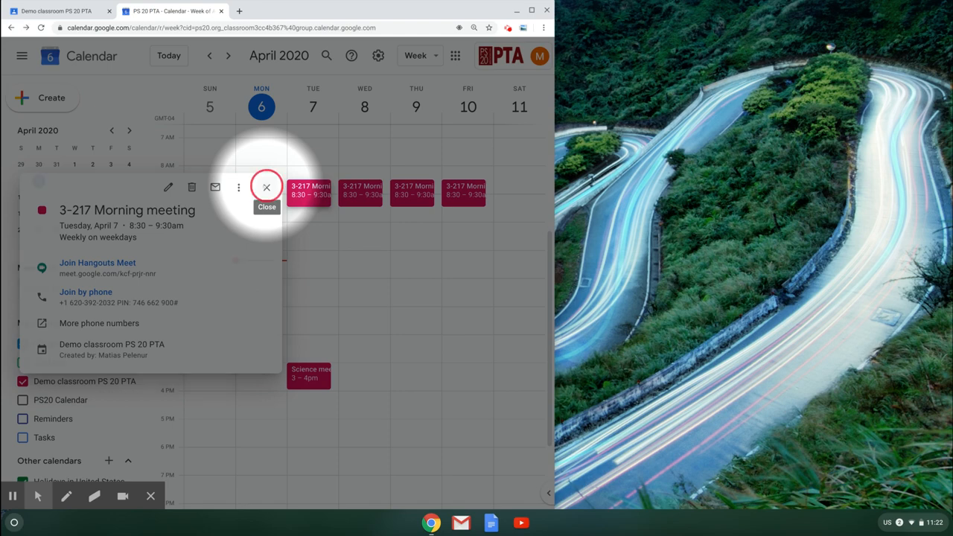
pyautogui.click(266, 187)
pyautogui.click(346, 187)
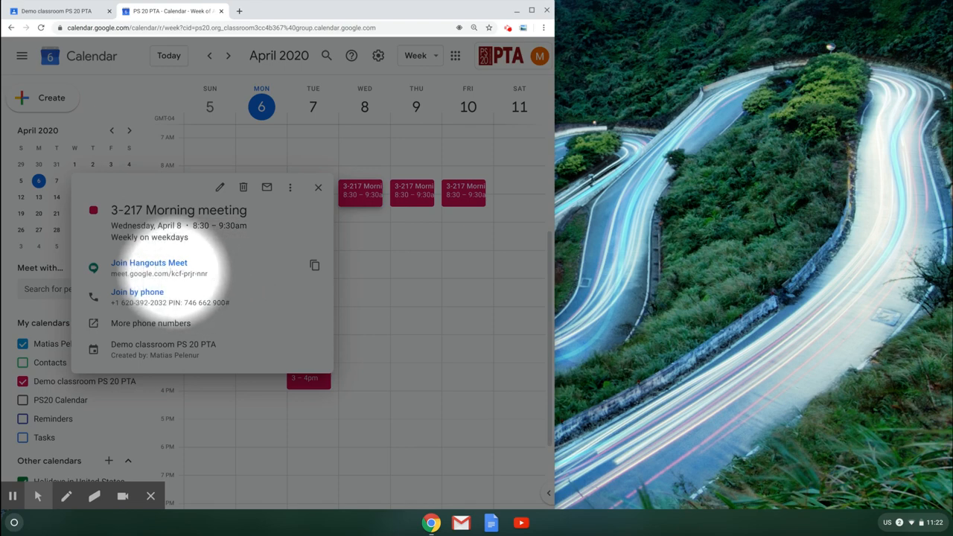
pyautogui.click(417, 188)
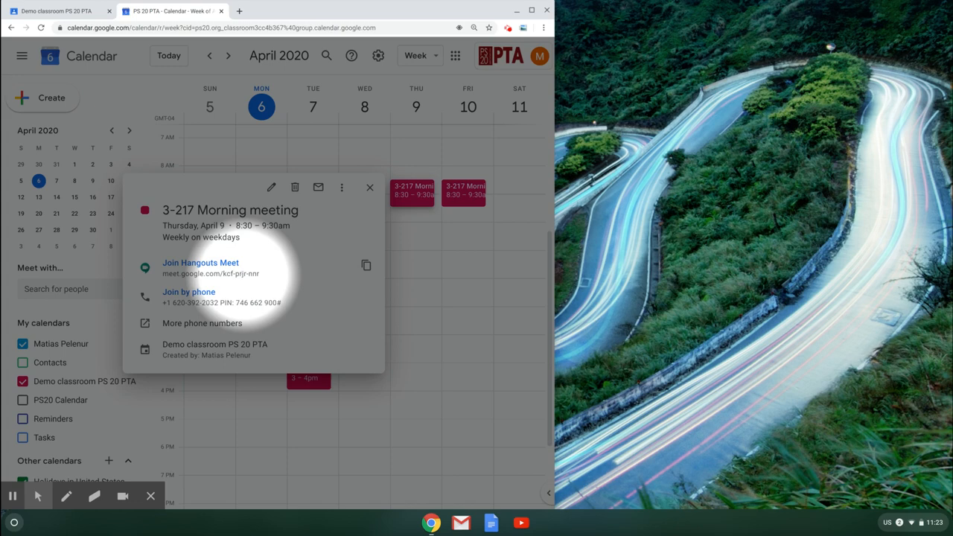
pyautogui.click(369, 188)
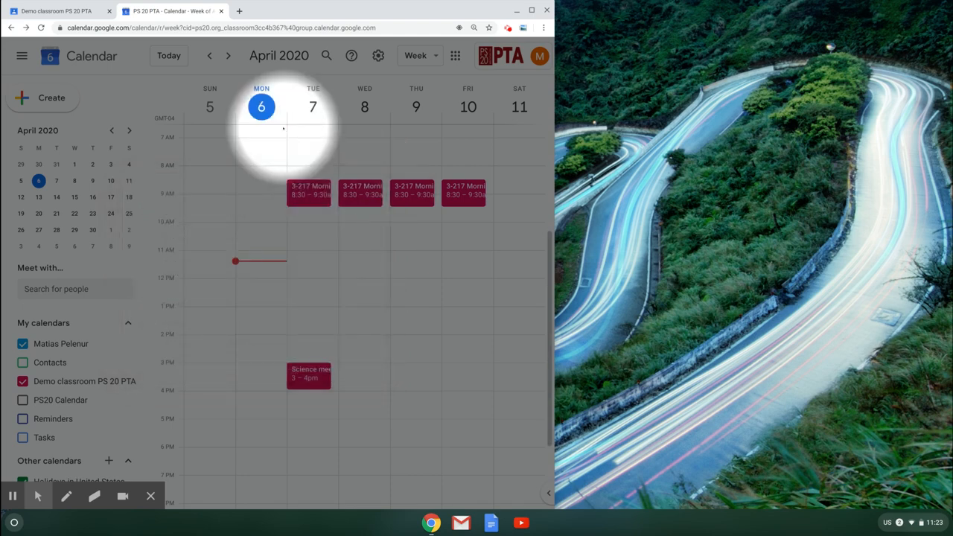
pyautogui.click(283, 129)
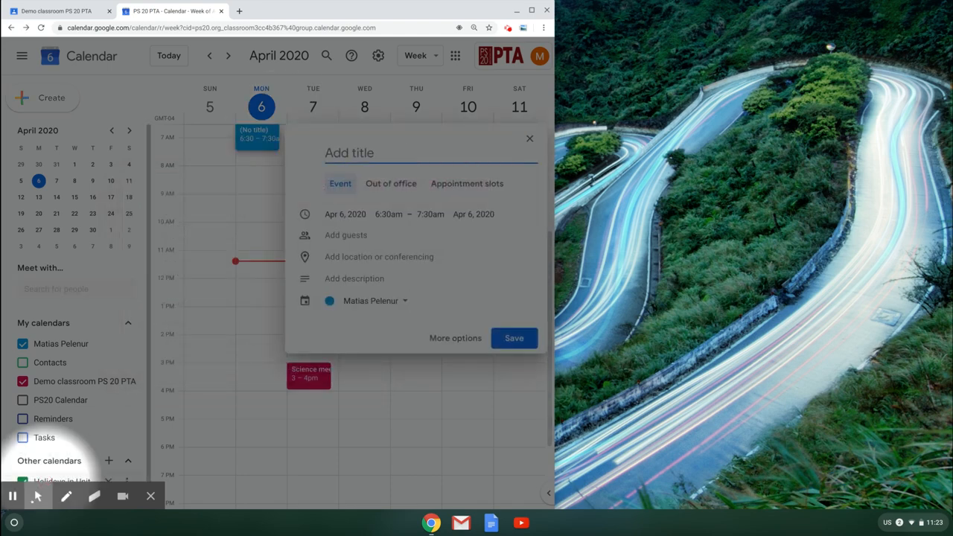
pyautogui.click(36, 497)
pyautogui.click(15, 468)
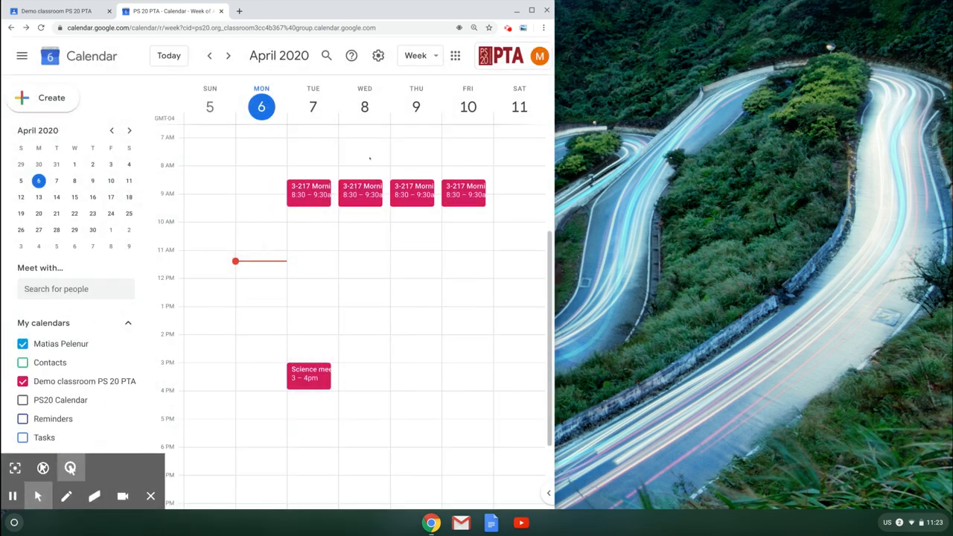
pyautogui.click(70, 469)
# Switch to the student's Demo classroom window and check which account is signed in
pyautogui.click(80, 11)
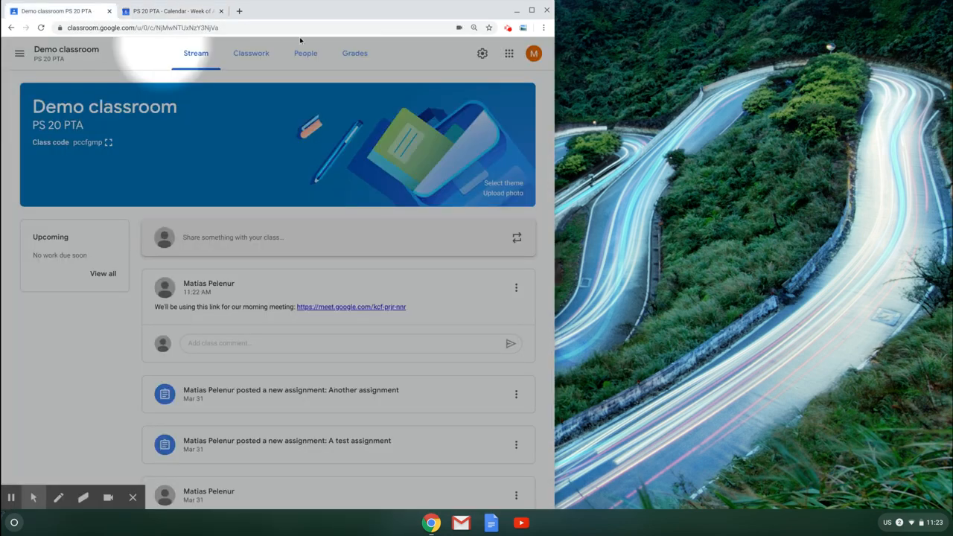
pyautogui.click(517, 10)
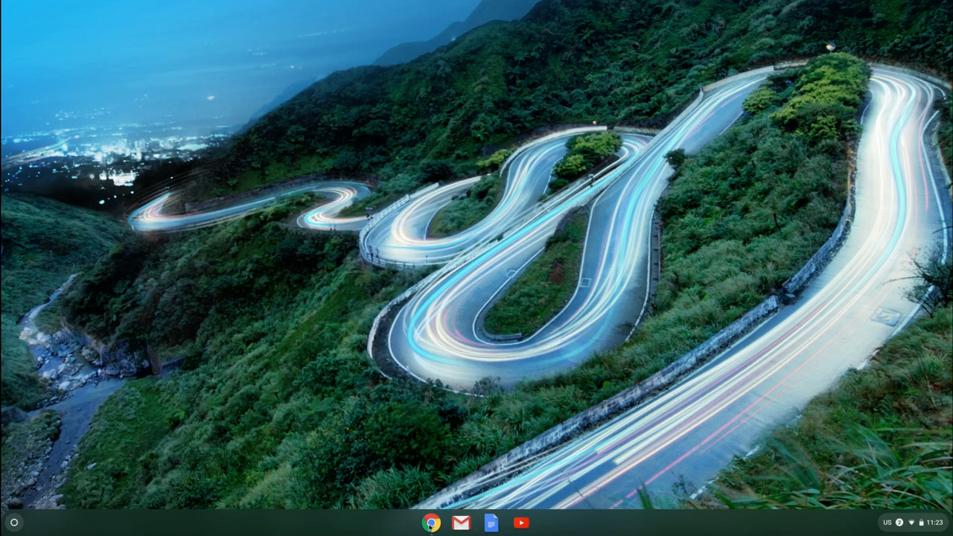
pyautogui.click(432, 523)
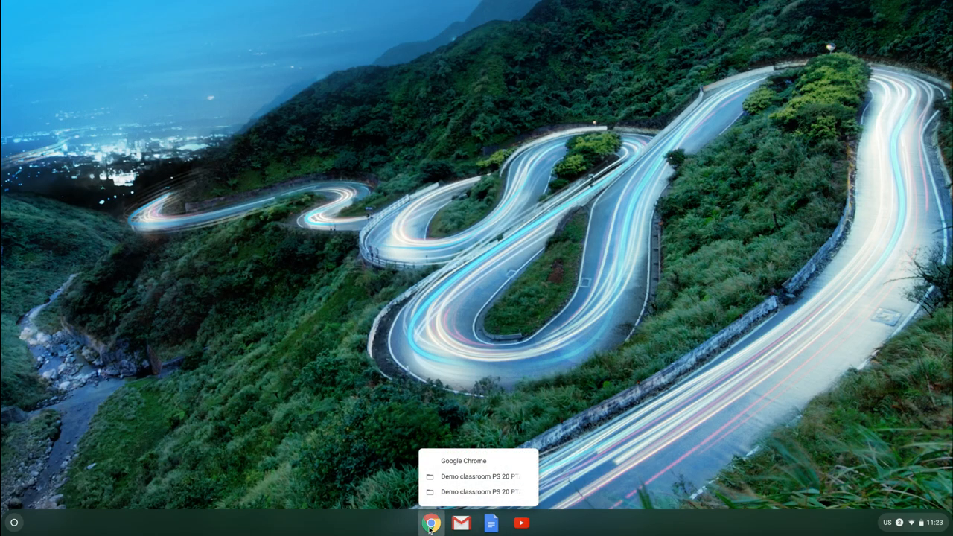
pyautogui.click(460, 492)
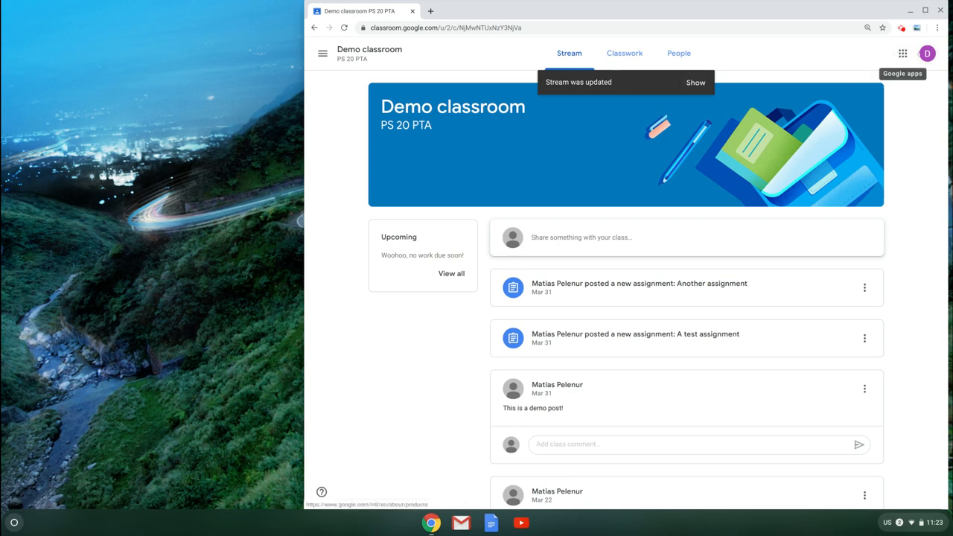
pyautogui.click(922, 54)
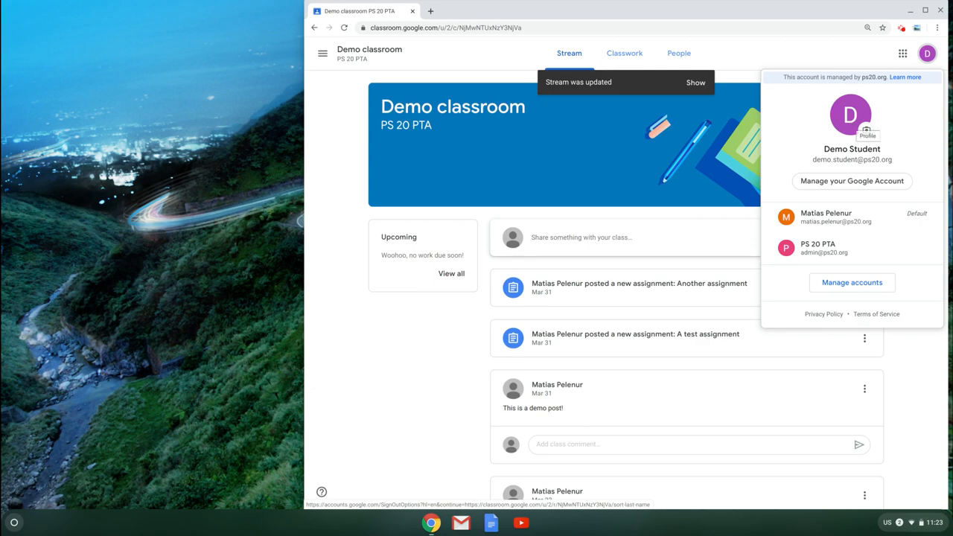
pyautogui.click(830, 54)
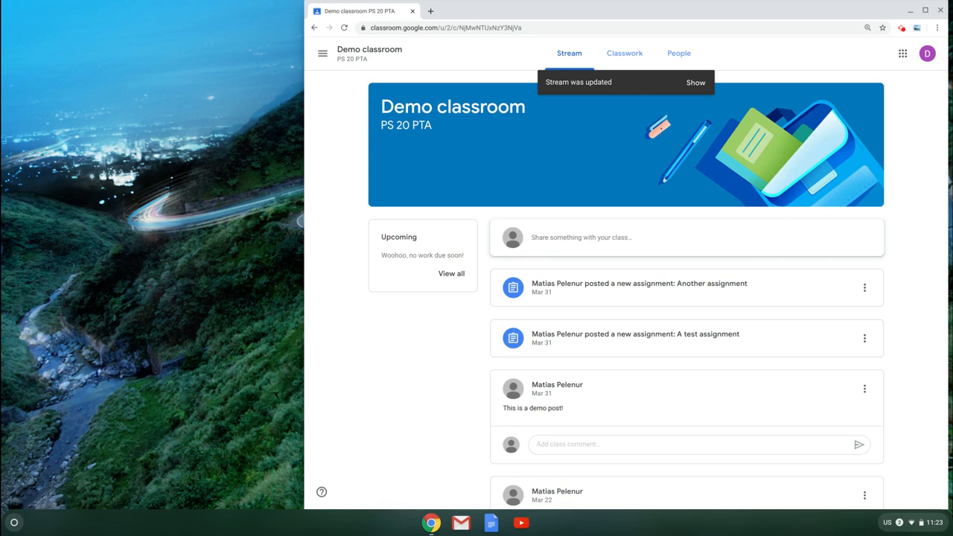
# Show the updated posts in the student's Demo classroom stream
pyautogui.click(696, 83)
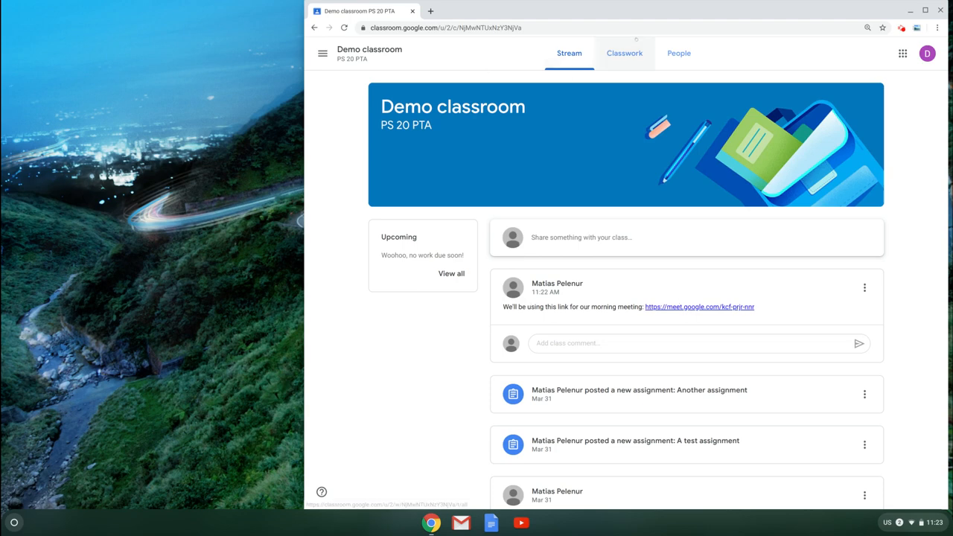
pyautogui.hotkey('alt', 'e')
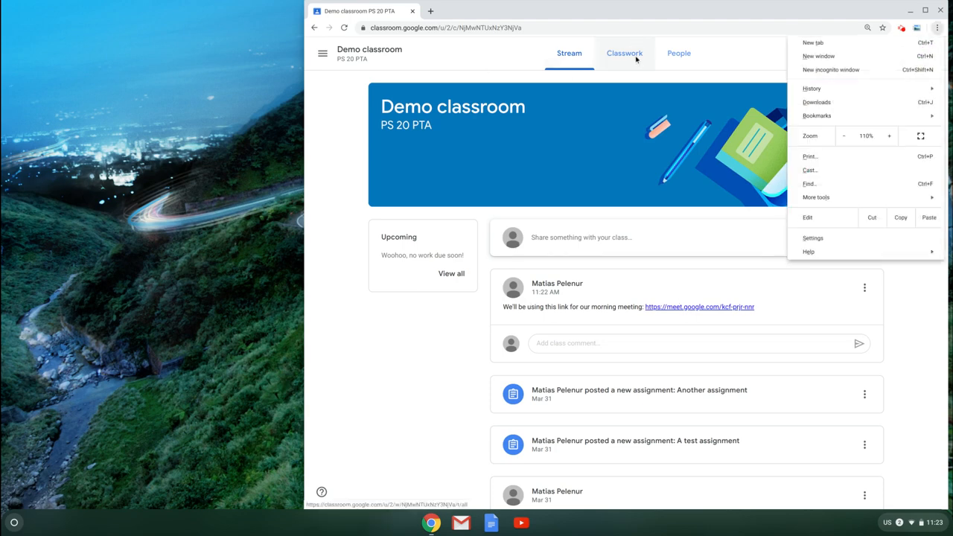
pyautogui.click(741, 53)
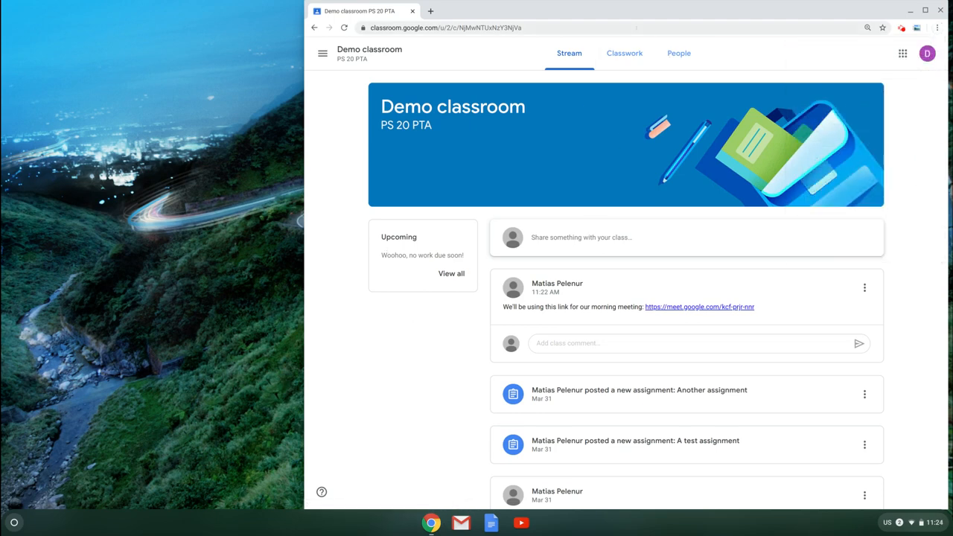
# Open Google Calendar from the student's Classwork page and add the Demo classroom PS 20 PTA calendar
pyautogui.click(624, 55)
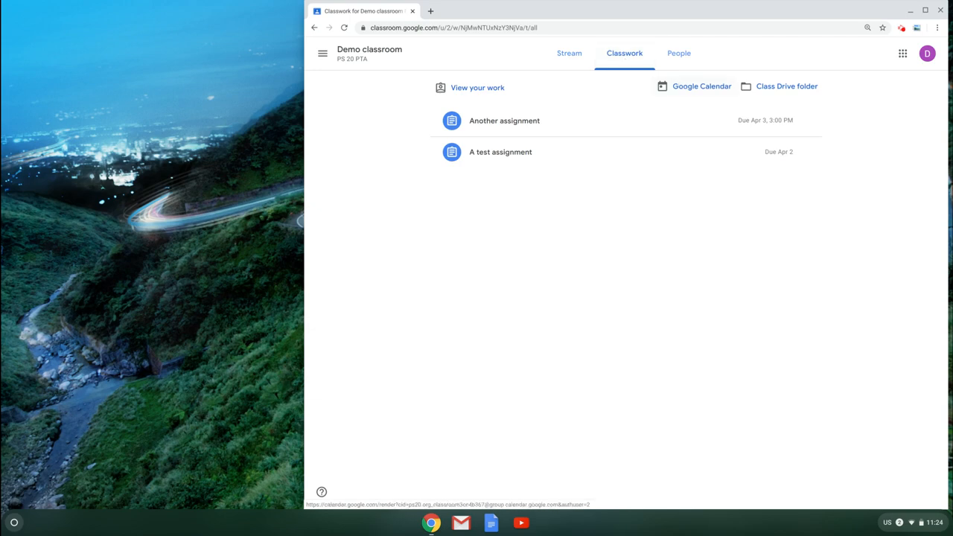
pyautogui.click(689, 87)
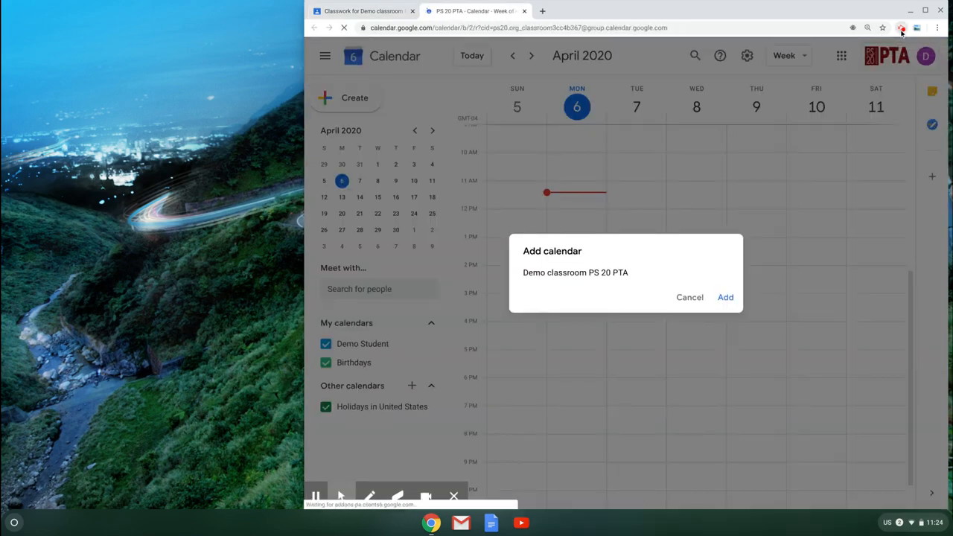
pyautogui.click(900, 29)
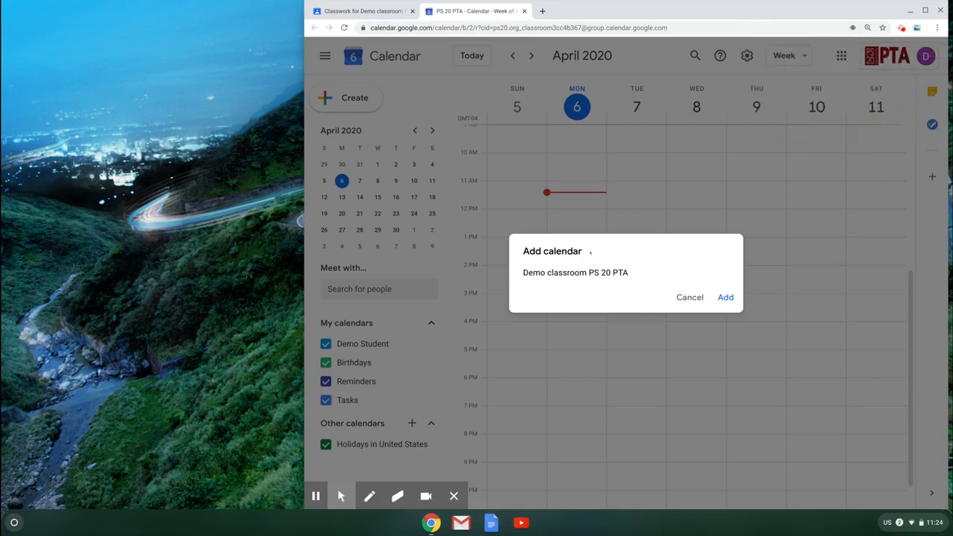
pyautogui.click(365, 13)
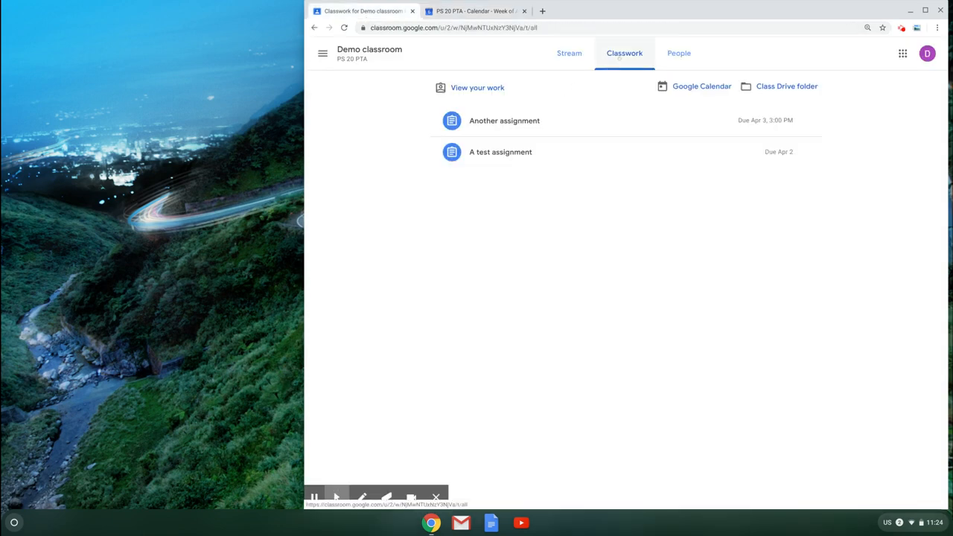
pyautogui.hotkey('alt', 'f')
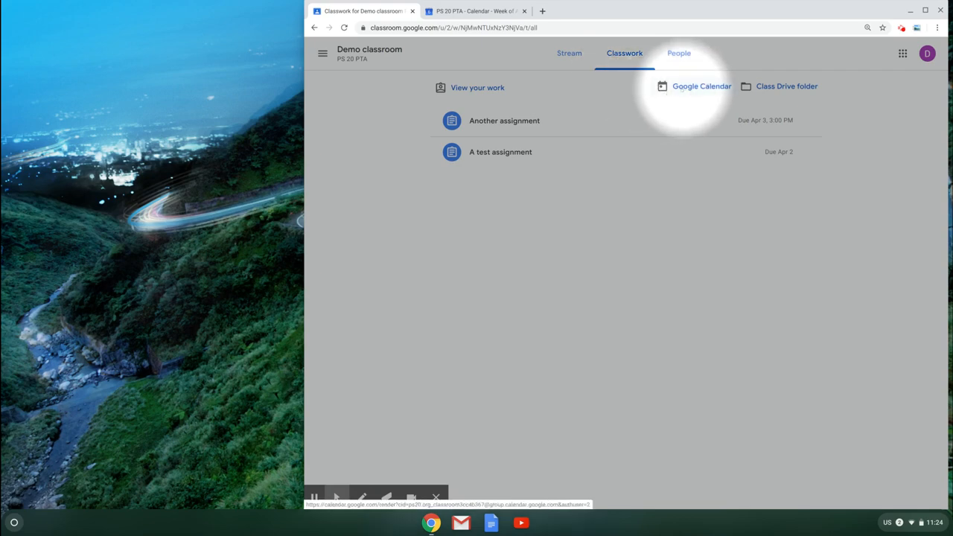
pyautogui.click(475, 12)
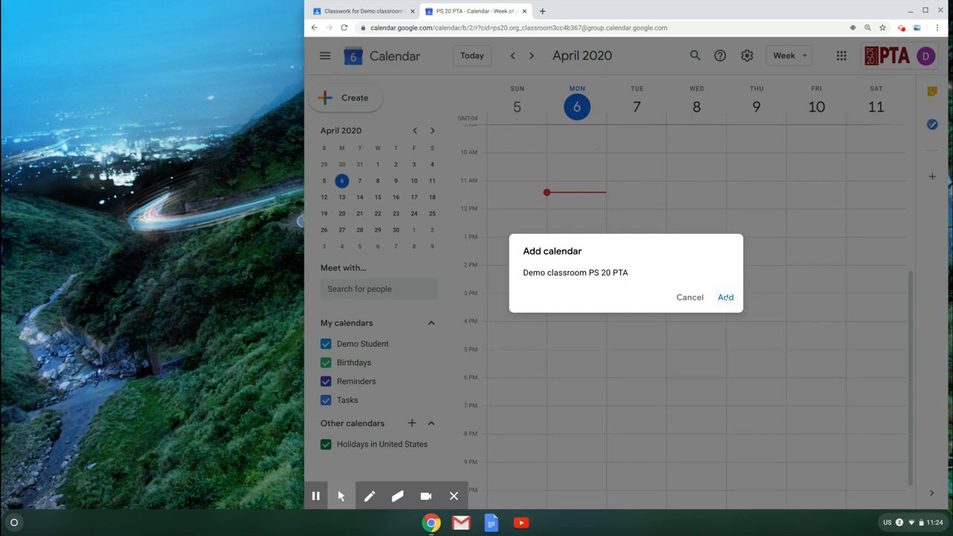
pyautogui.click(727, 298)
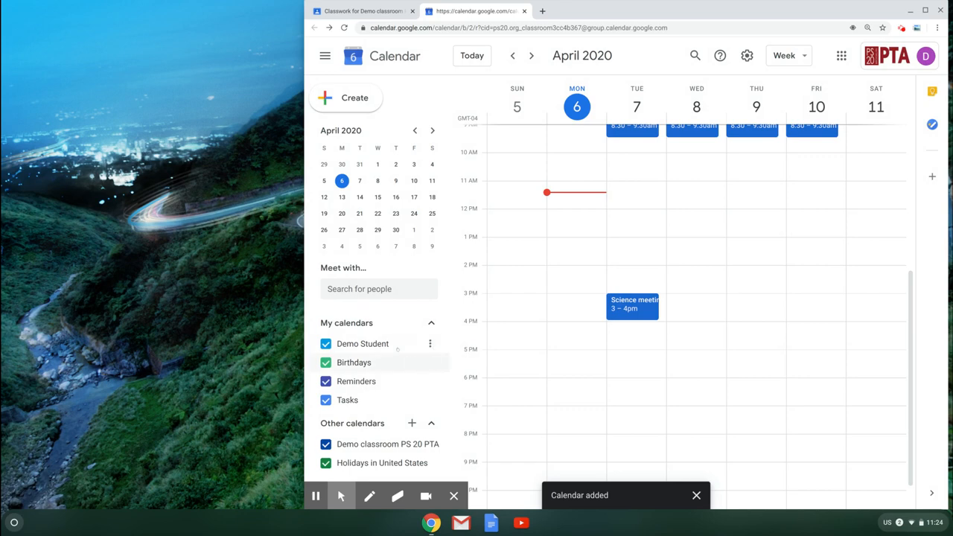
# Review the morning meetings in the student's calendar, view the April 8 meeting's details, and dismiss the introductory tip
pyautogui.scroll(1, 547, 318)
pyautogui.scroll(1, 545, 318)
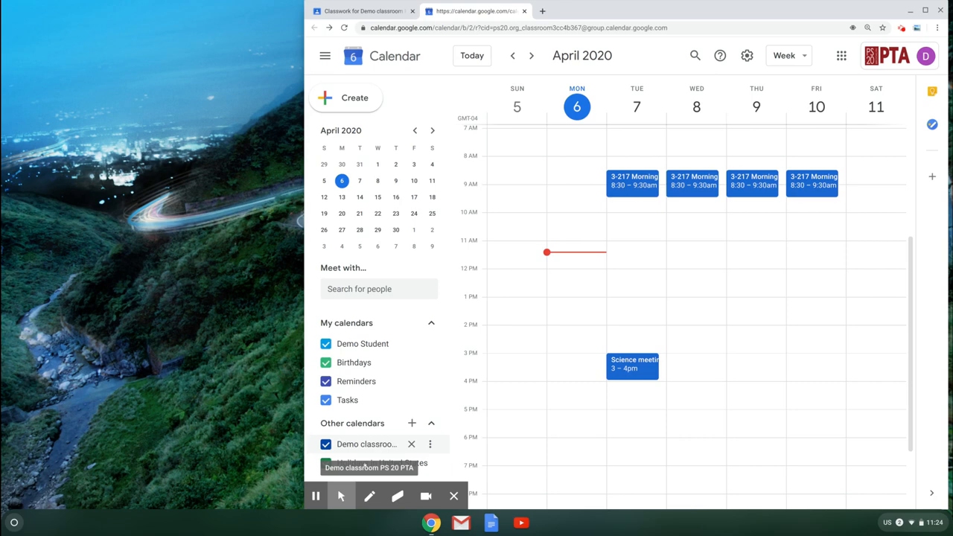
pyautogui.moveTo(342, 492)
pyautogui.click(319, 468)
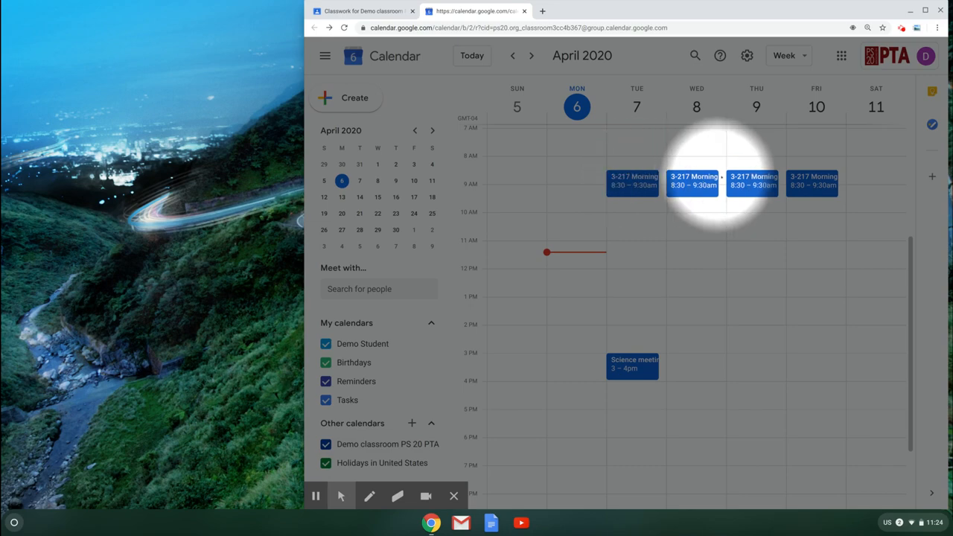
pyautogui.click(702, 184)
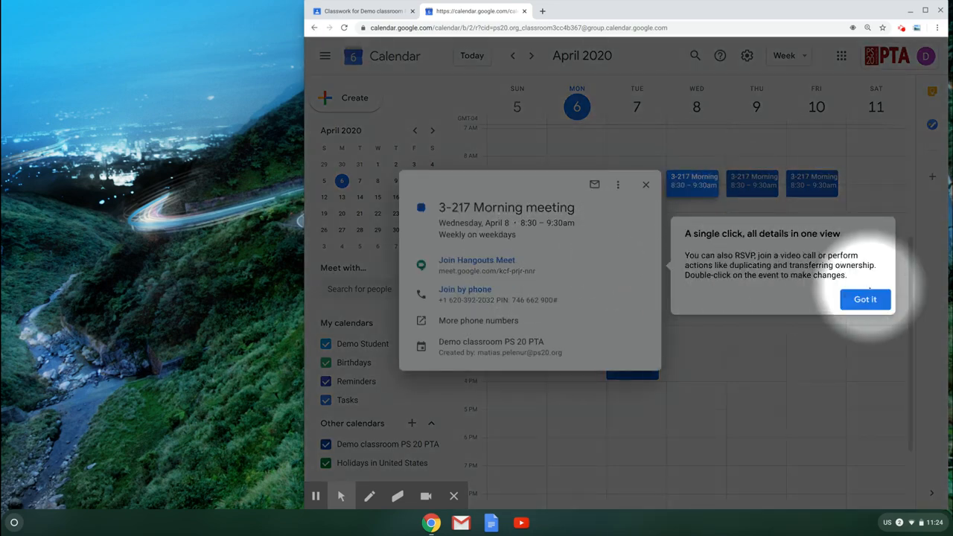
pyautogui.click(862, 296)
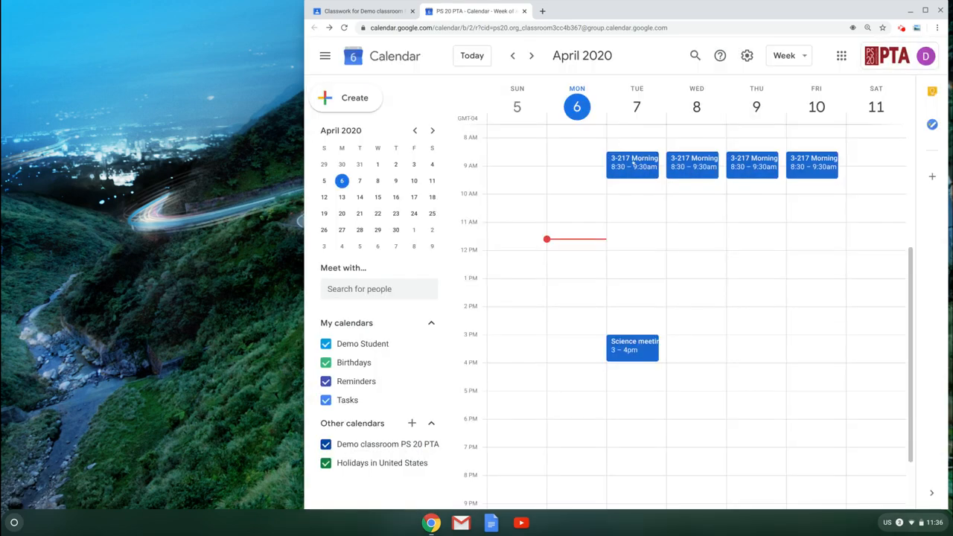
# Open the Hangouts Meet call from the April 7 morning meeting and turn off the student's camera
pyautogui.click(632, 162)
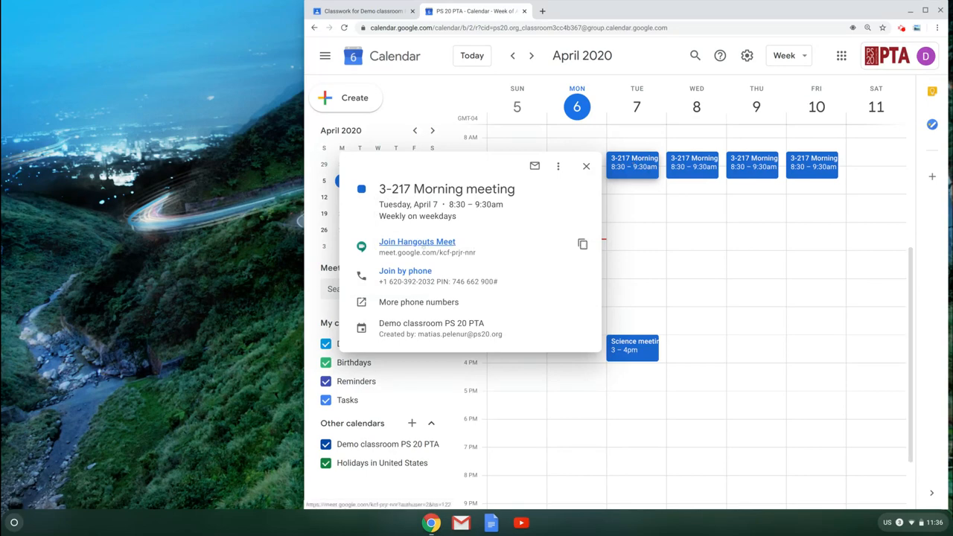
pyautogui.click(417, 242)
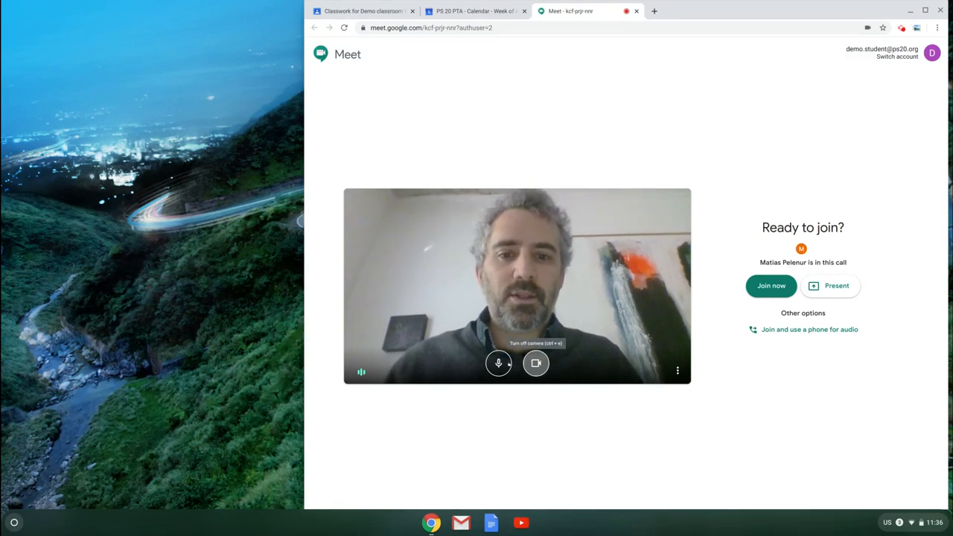
pyautogui.click(536, 363)
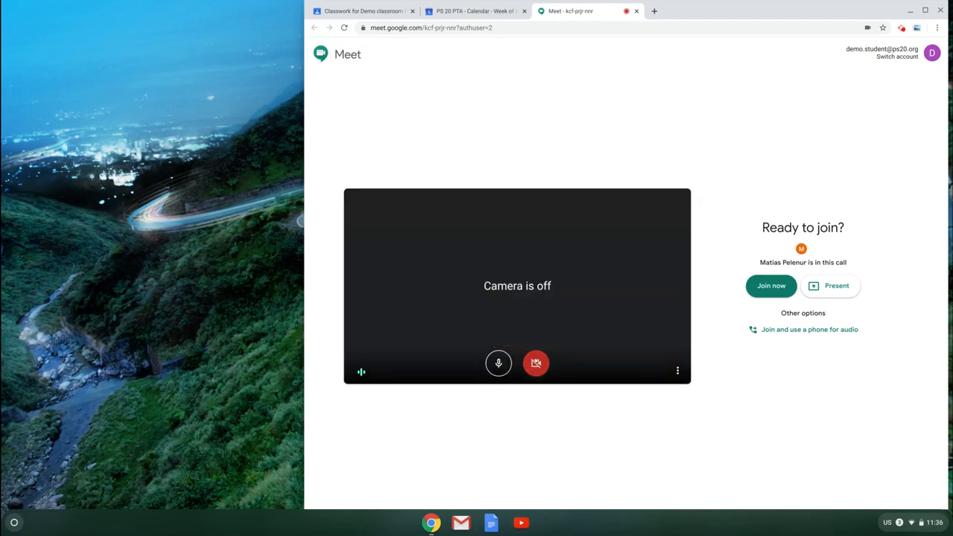
# Test muting the microphone, join the call with the microphone on, and minimize the student's window
pyautogui.click(498, 363)
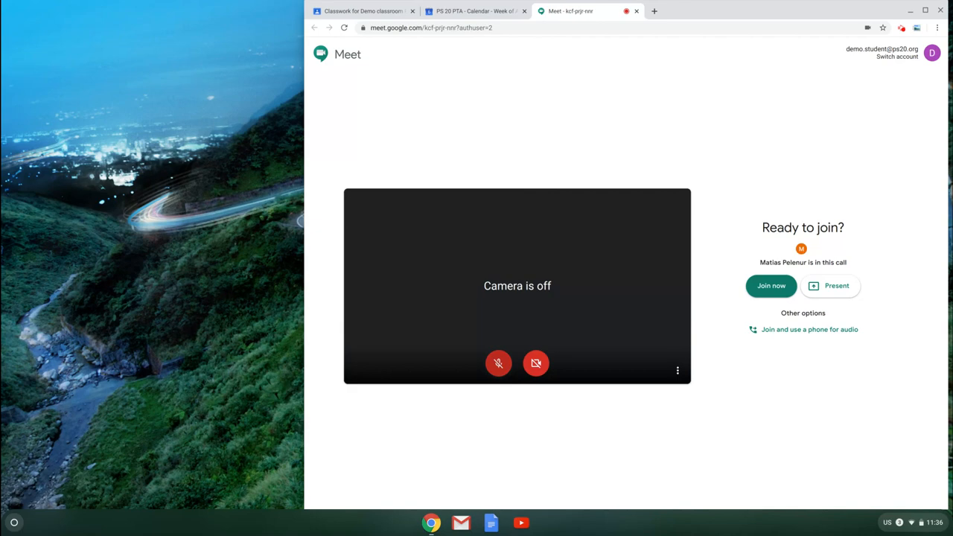
pyautogui.click(498, 364)
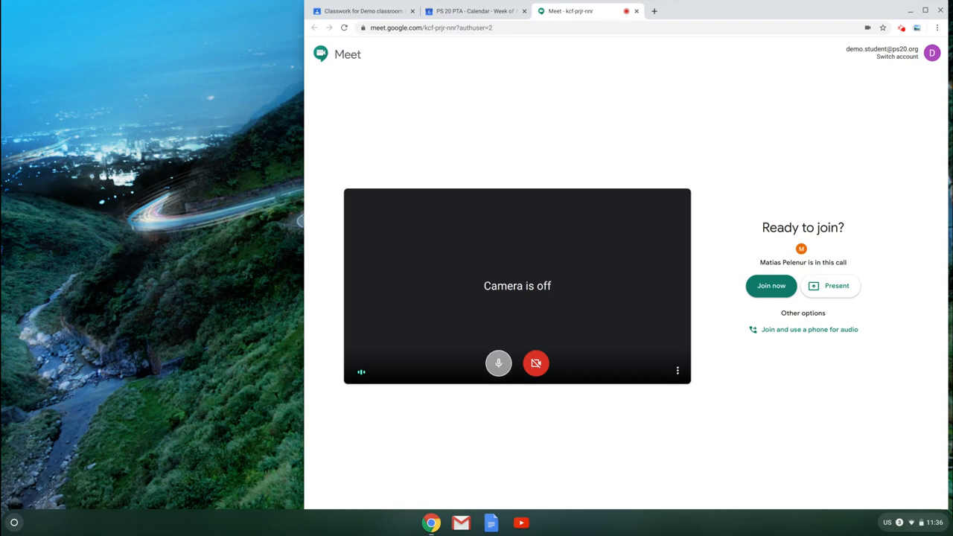
pyautogui.click(499, 363)
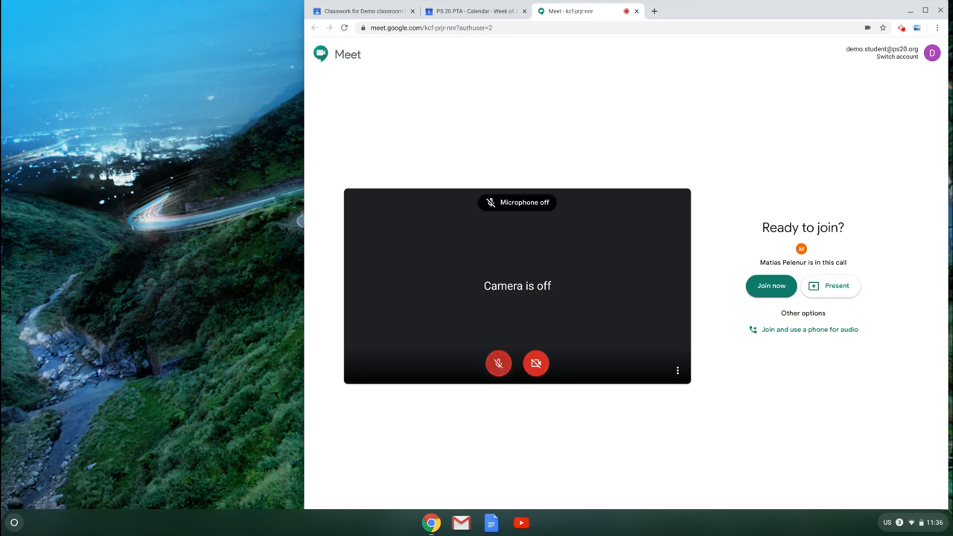
pyautogui.click(499, 363)
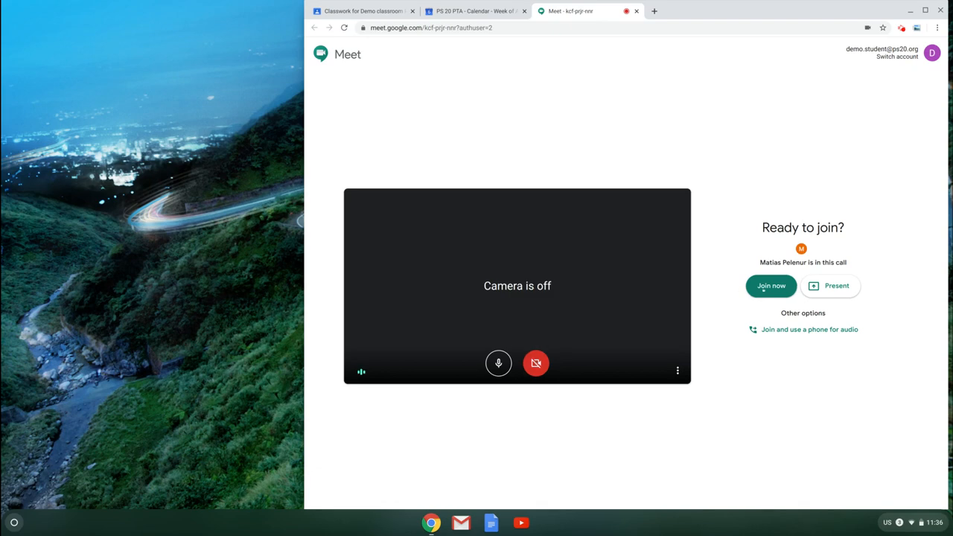
pyautogui.click(763, 288)
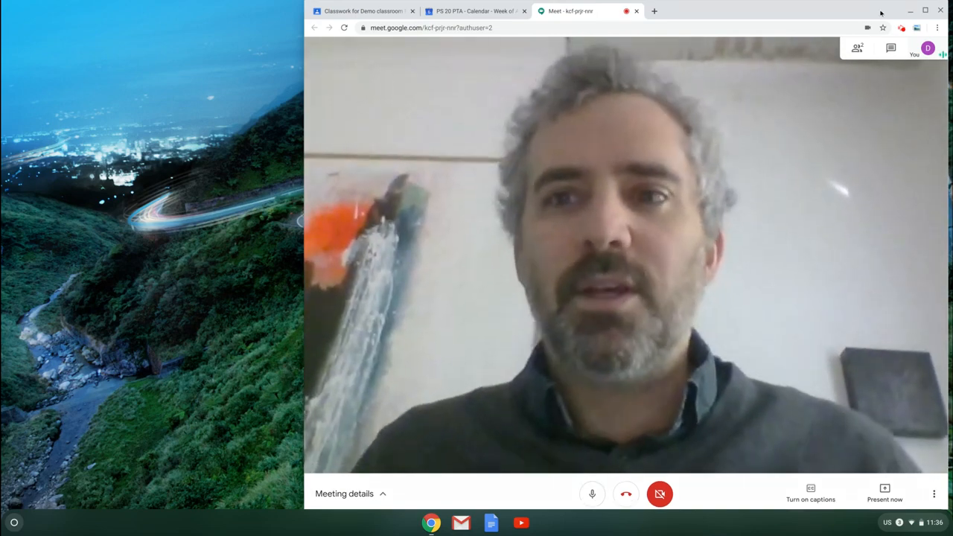
pyautogui.click(911, 11)
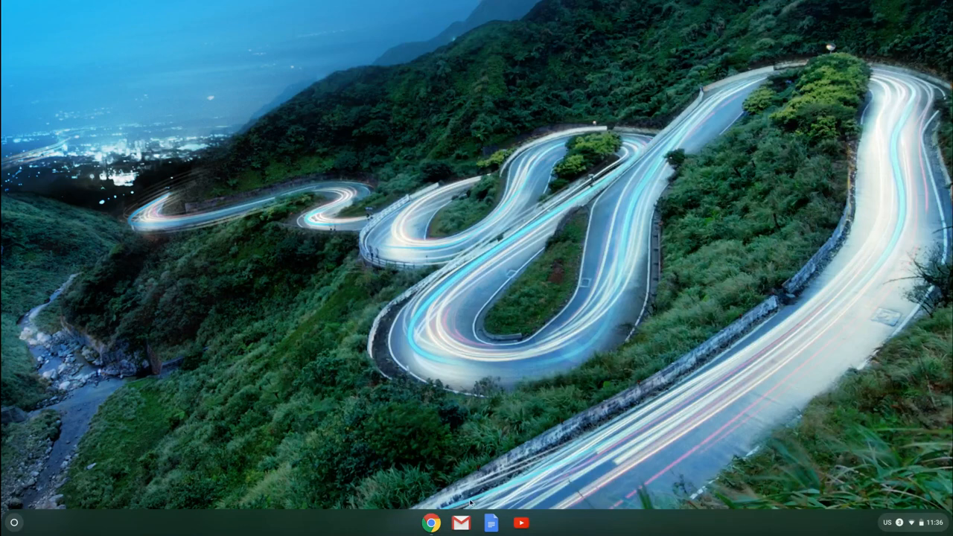
# Bring up the teacher's Meet call, show its participants list, and widen the window
pyautogui.click(431, 526)
pyautogui.click(451, 480)
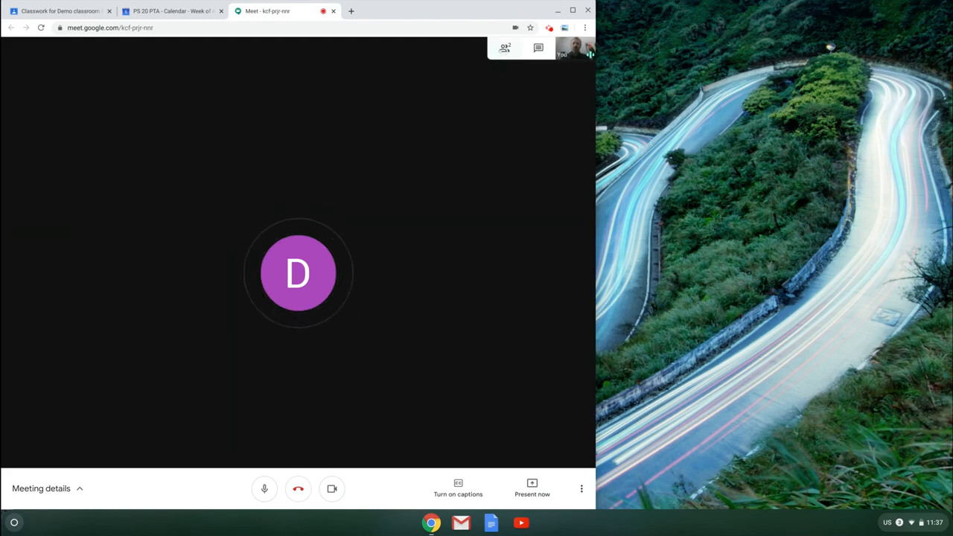
pyautogui.click(501, 50)
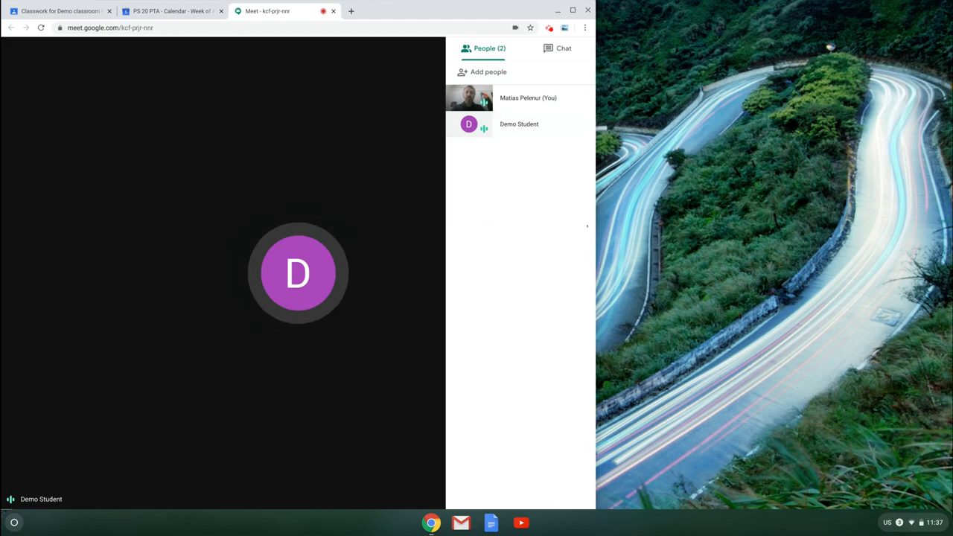
pyautogui.moveTo(594, 223); pyautogui.dragTo(676, 222)
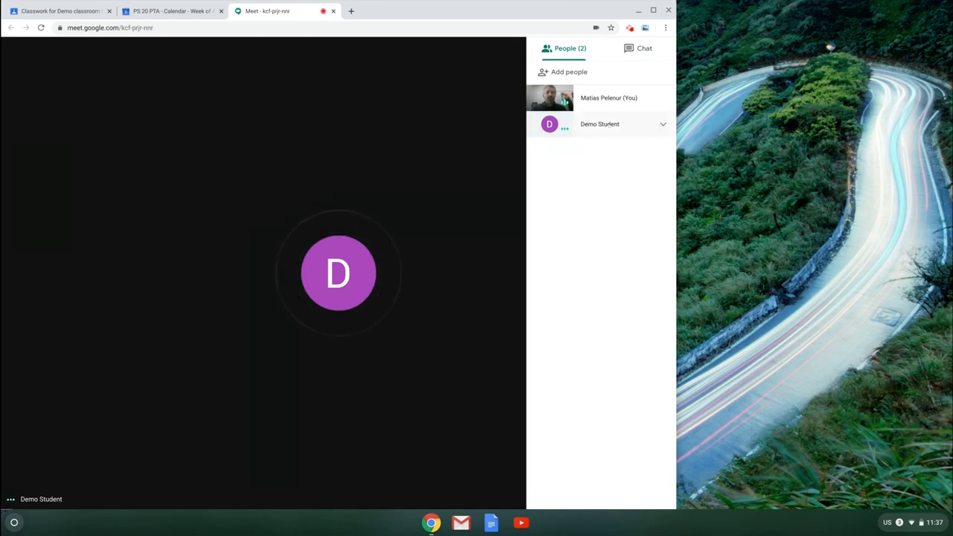
# Mute the student for everyone in the call and collapse the student's participant controls
pyautogui.click(600, 125)
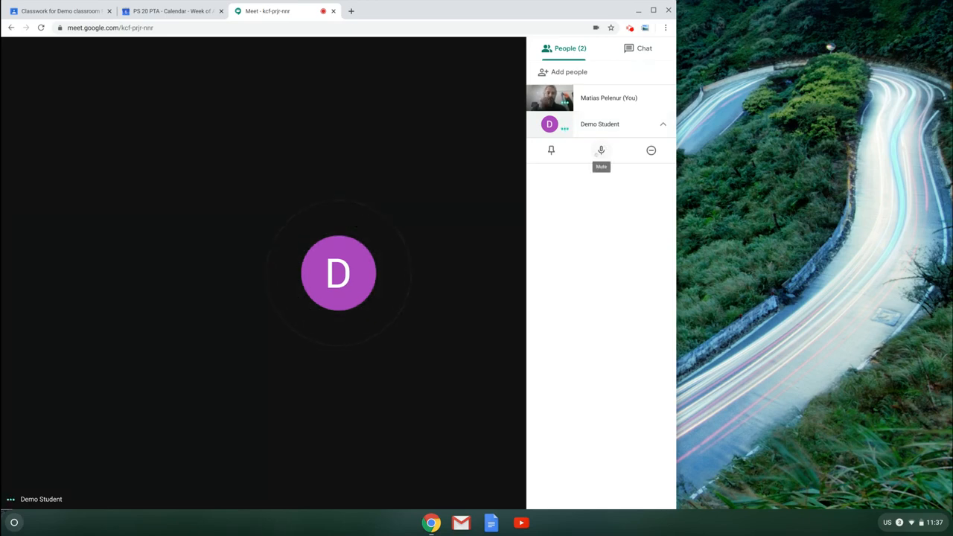
pyautogui.click(600, 150)
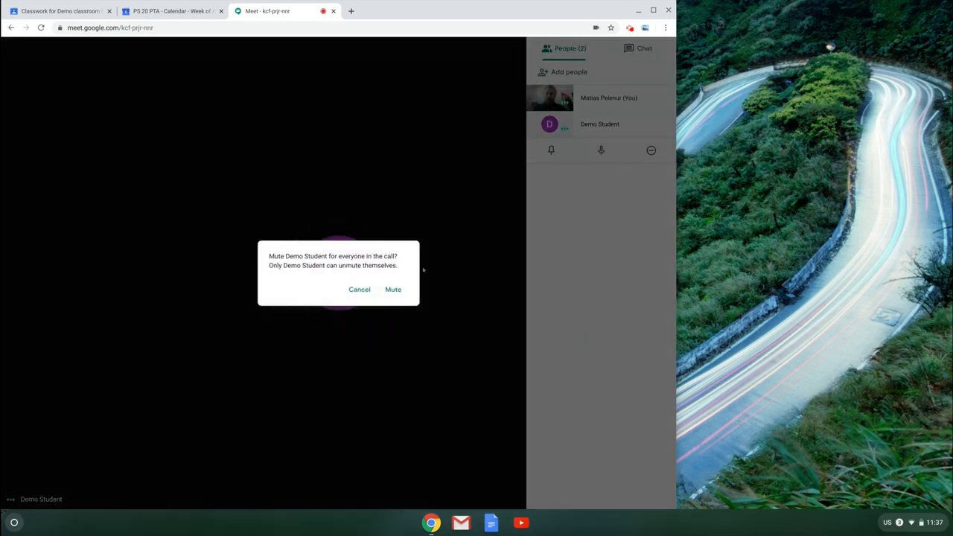
pyautogui.click(393, 290)
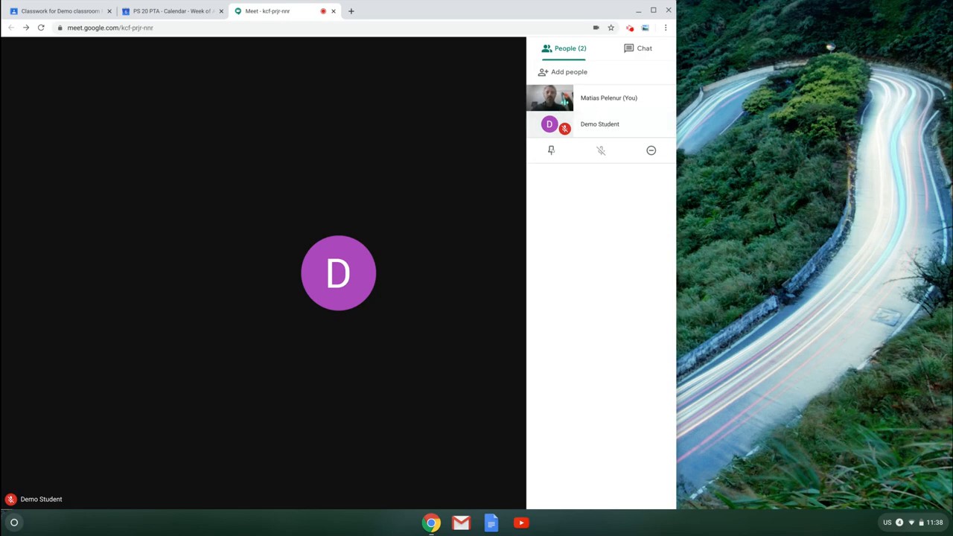
pyautogui.click(600, 124)
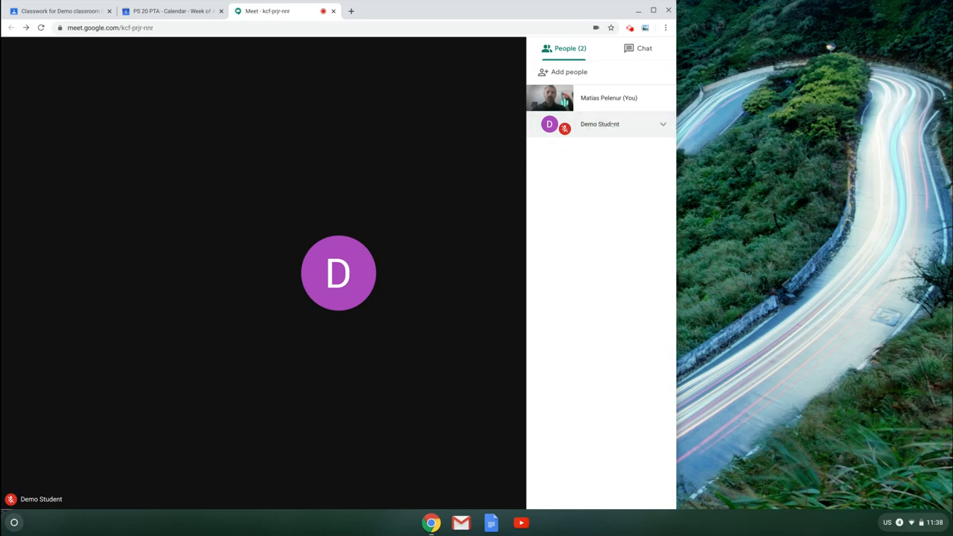
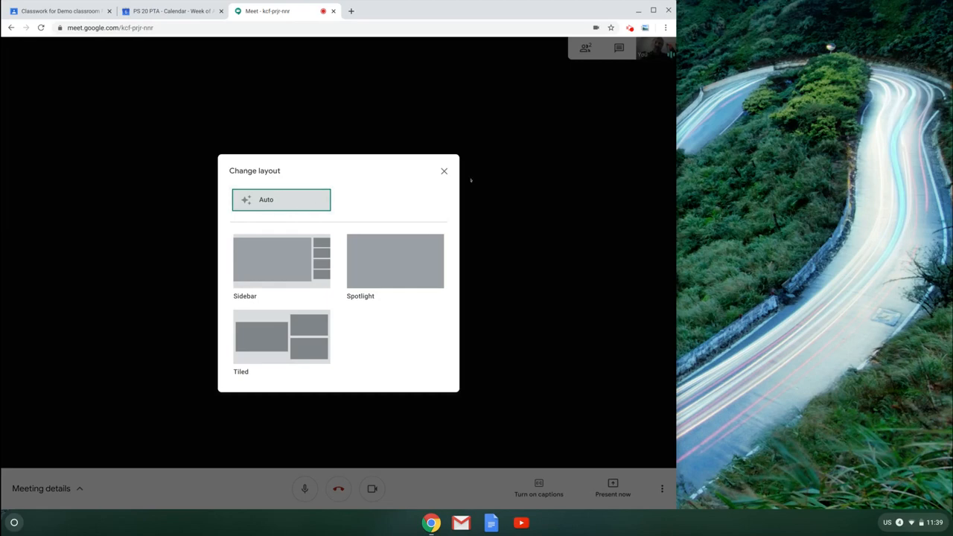
# Dismiss the layout options and present the Chrome Meet window to the call
pyautogui.click(444, 171)
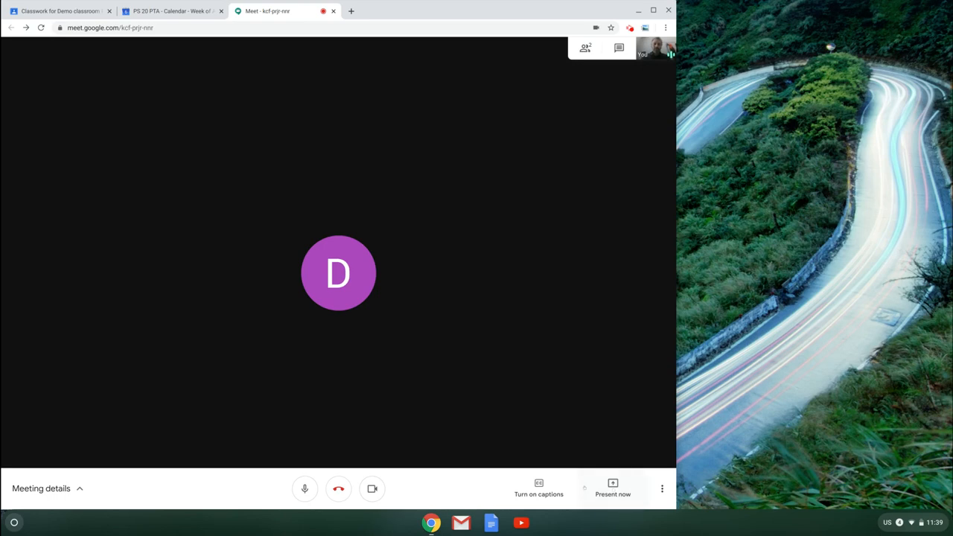
pyautogui.click(611, 487)
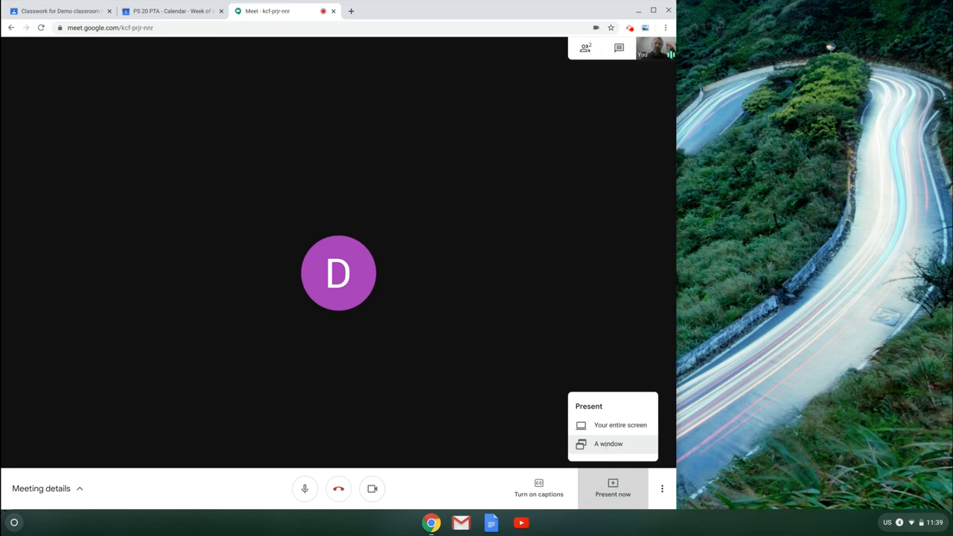
pyautogui.click(608, 444)
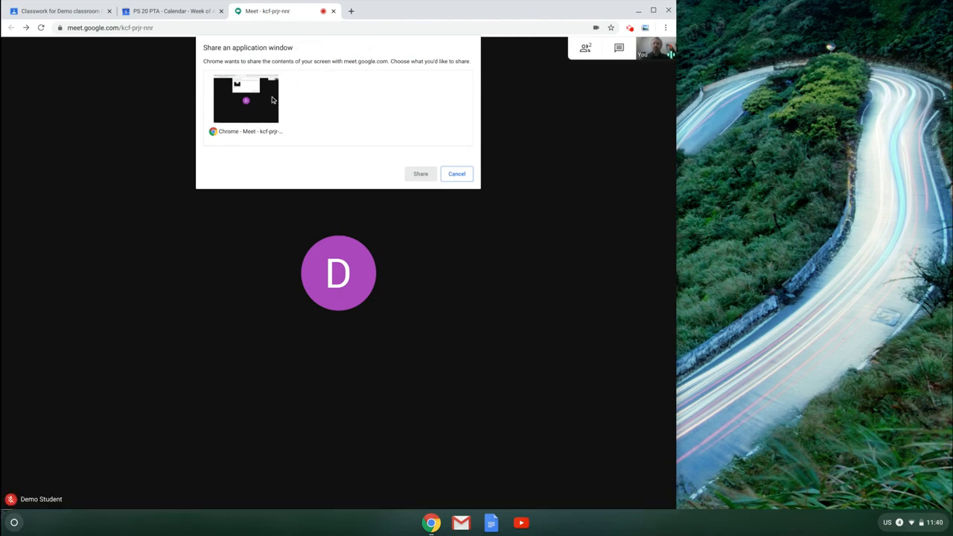
pyautogui.click(247, 100)
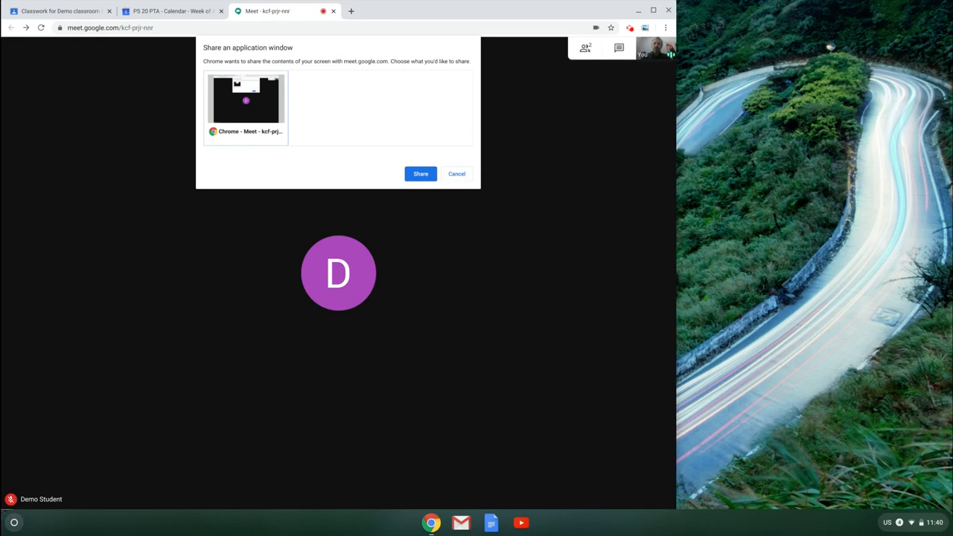
pyautogui.click(419, 174)
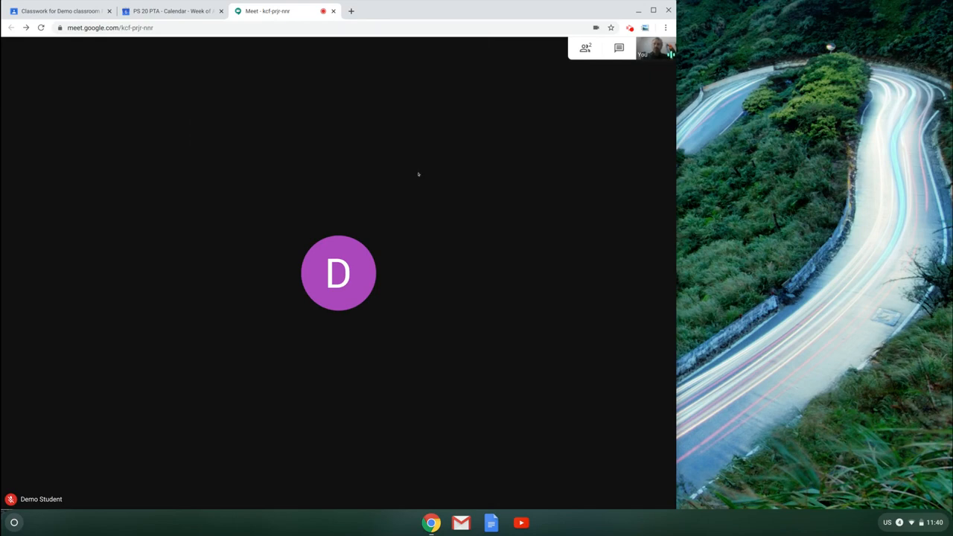
# Switch the presented window to the Demo classroom's Classwork page and bring up the student's Meet window
pyautogui.click(173, 12)
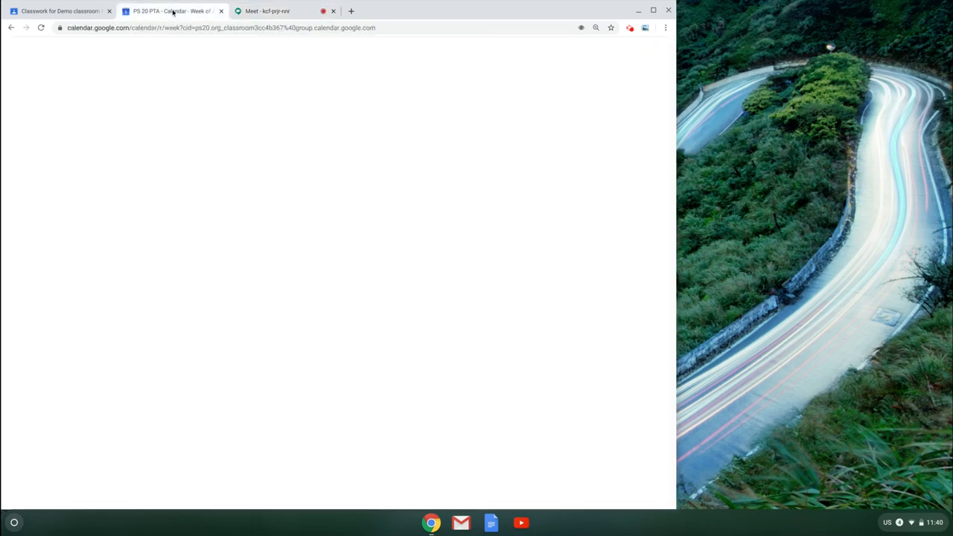
pyautogui.click(74, 15)
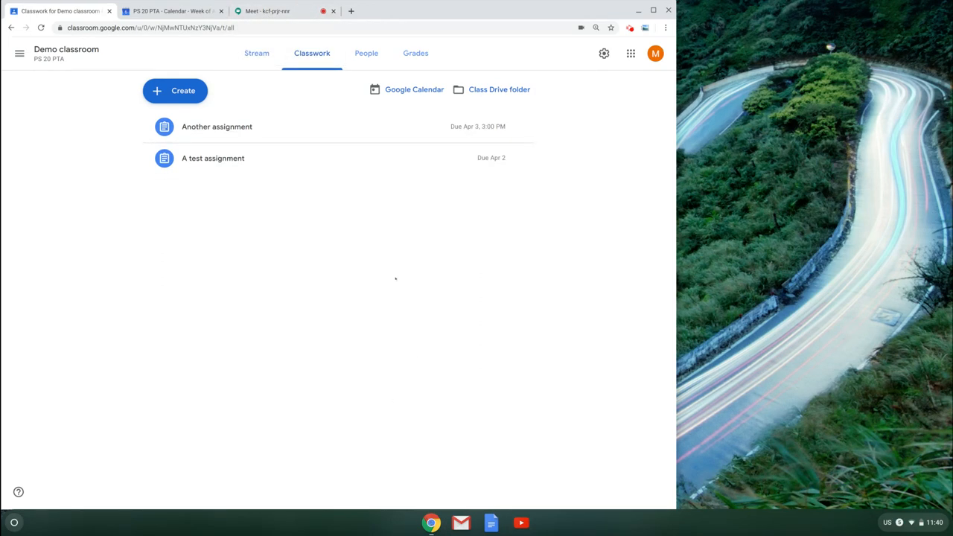
pyautogui.click(431, 523)
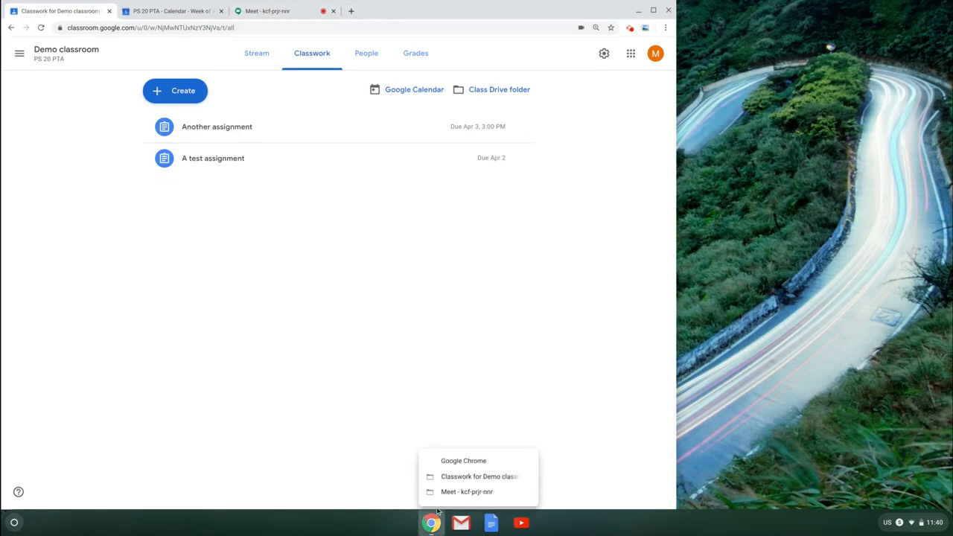
pyautogui.click(452, 493)
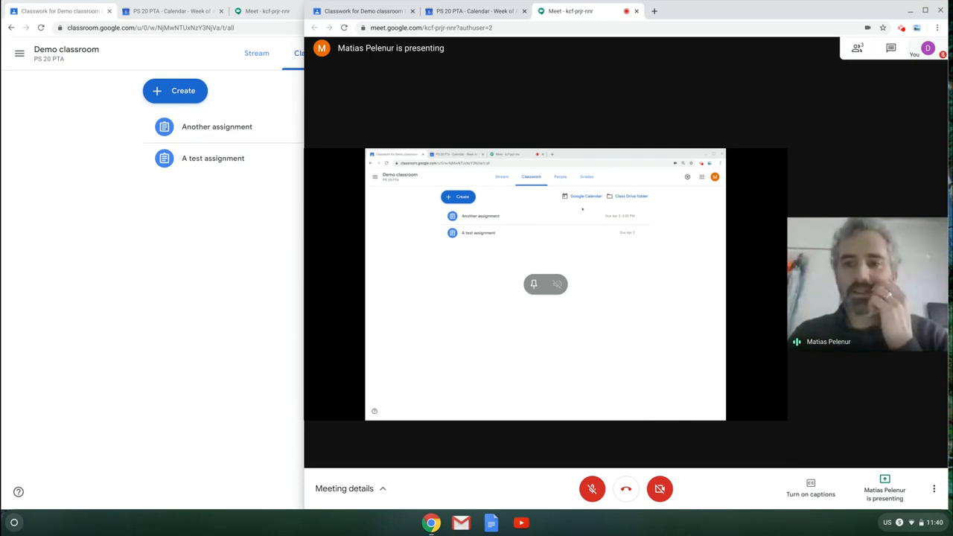
# View the assignment "Another assignment" from Classwork and return to the student's Meet window
pyautogui.click(205, 127)
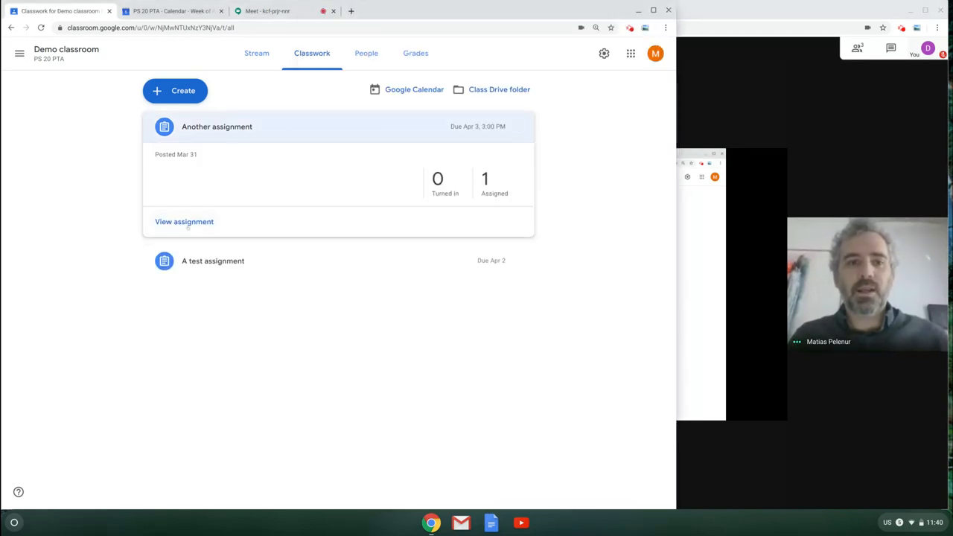
pyautogui.click(189, 222)
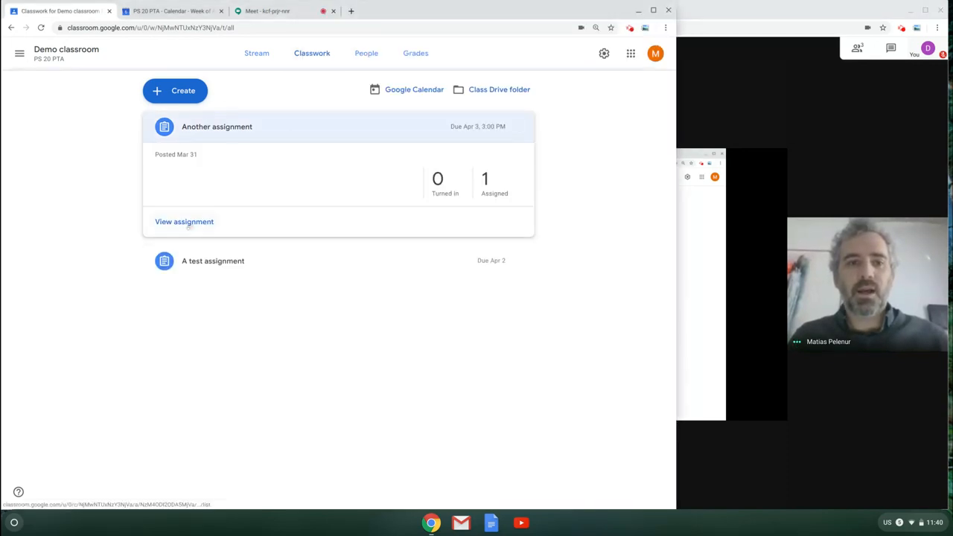
pyautogui.click(714, 14)
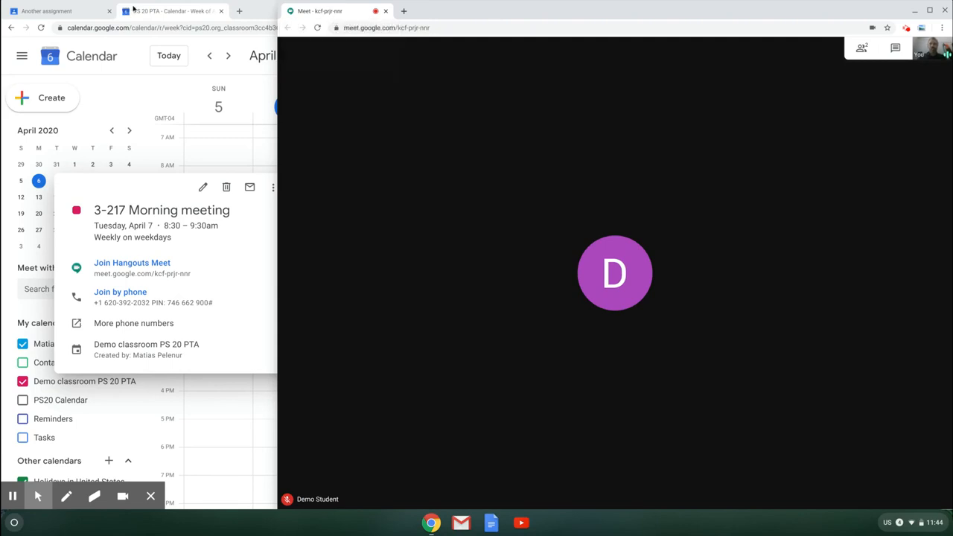
# Show the "Another assignment" page in the Classroom window and present that window in the teacher's Meet call
pyautogui.click(131, 10)
pyautogui.click(88, 12)
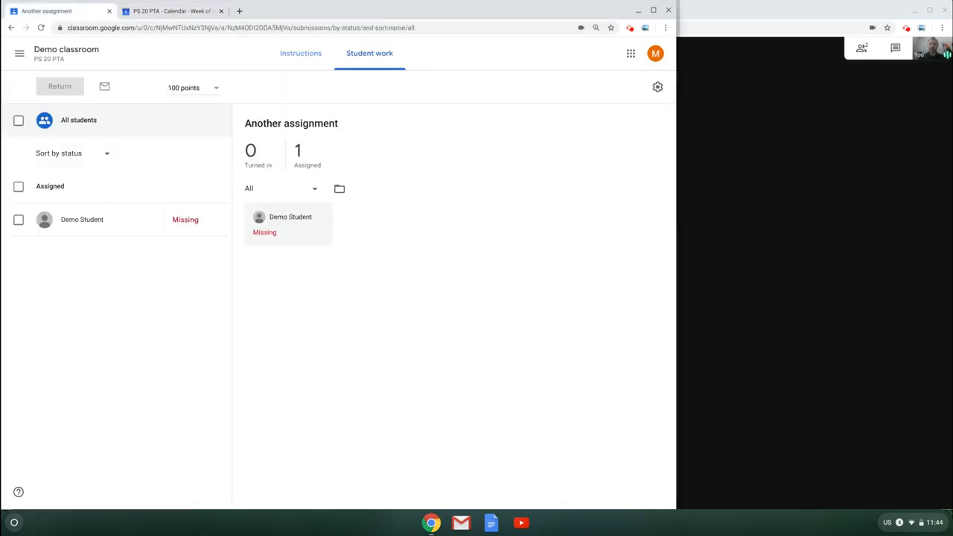
pyautogui.click(721, 10)
pyautogui.moveTo(806, 388)
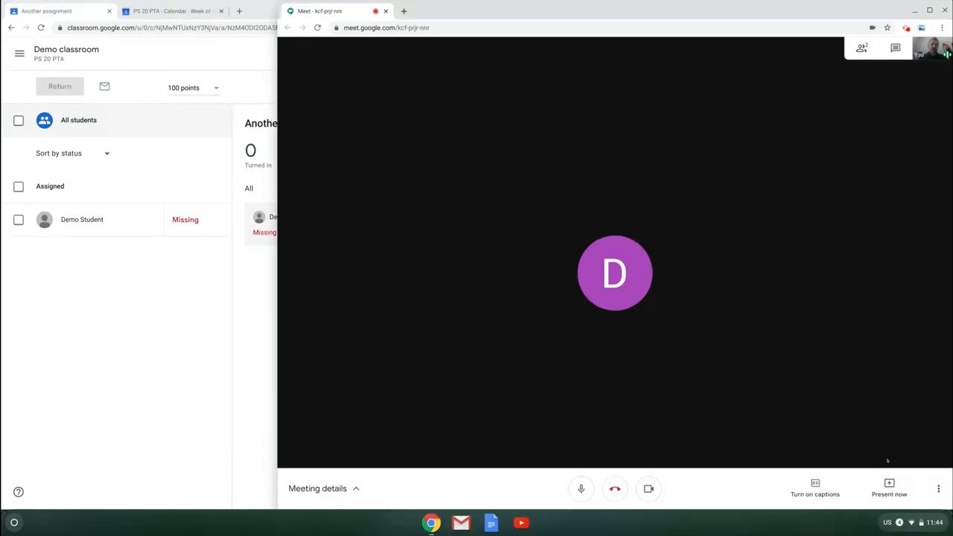
pyautogui.click(889, 487)
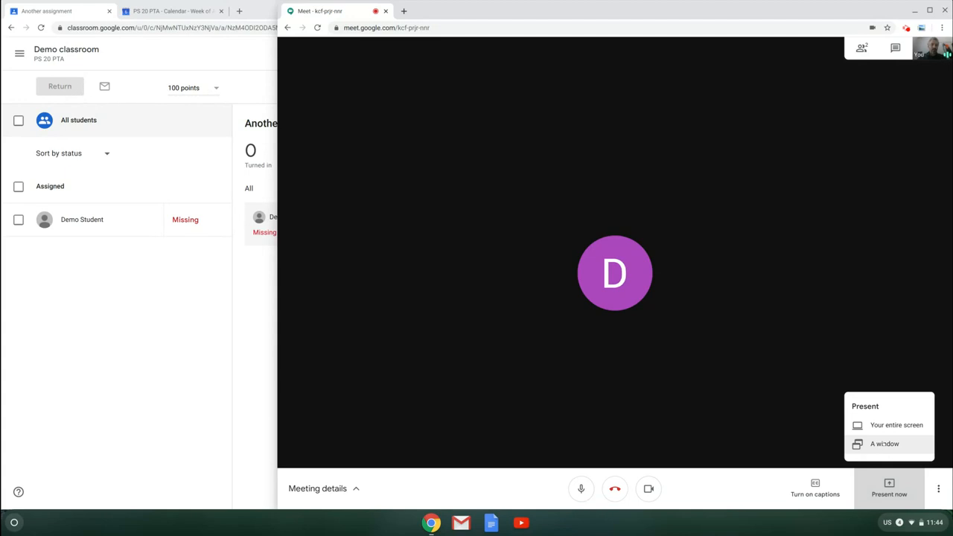
pyautogui.click(879, 444)
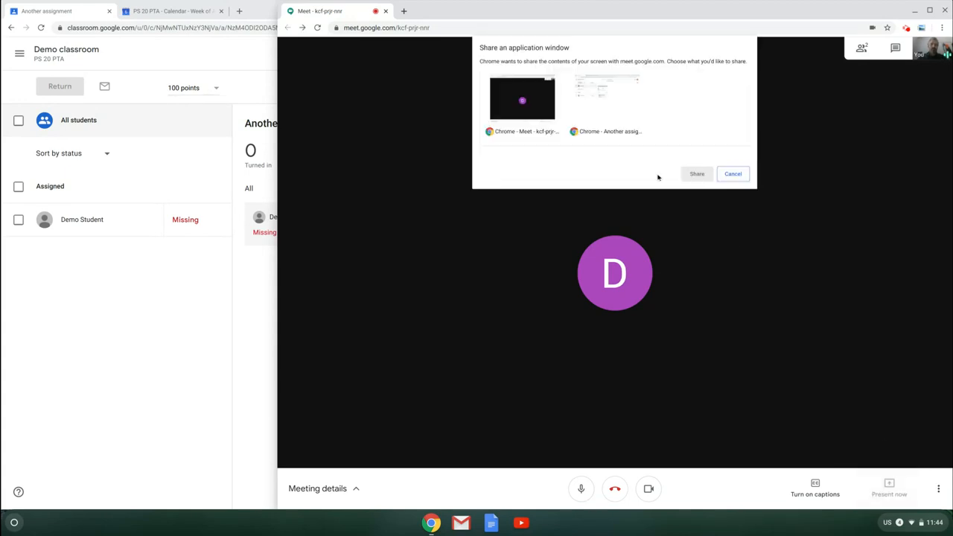
pyautogui.click(611, 99)
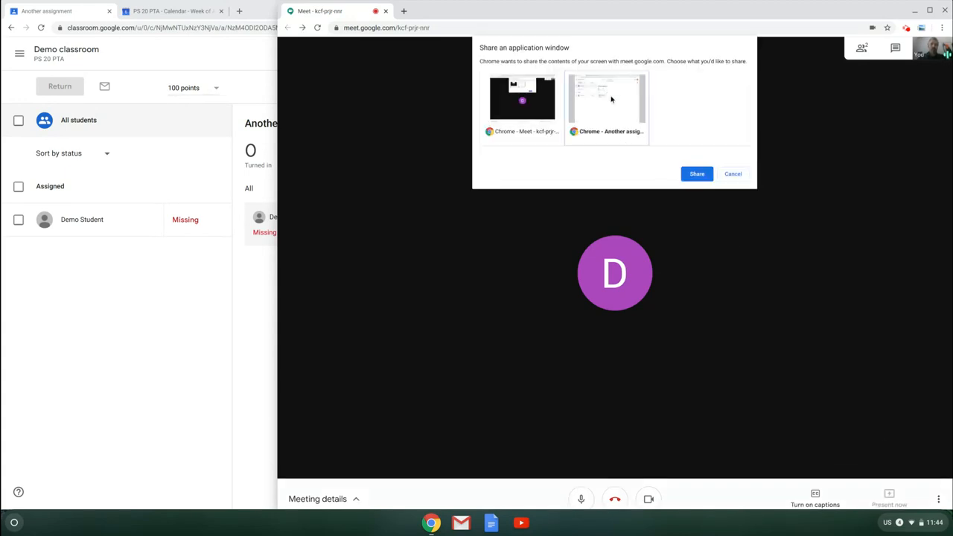
pyautogui.click(697, 173)
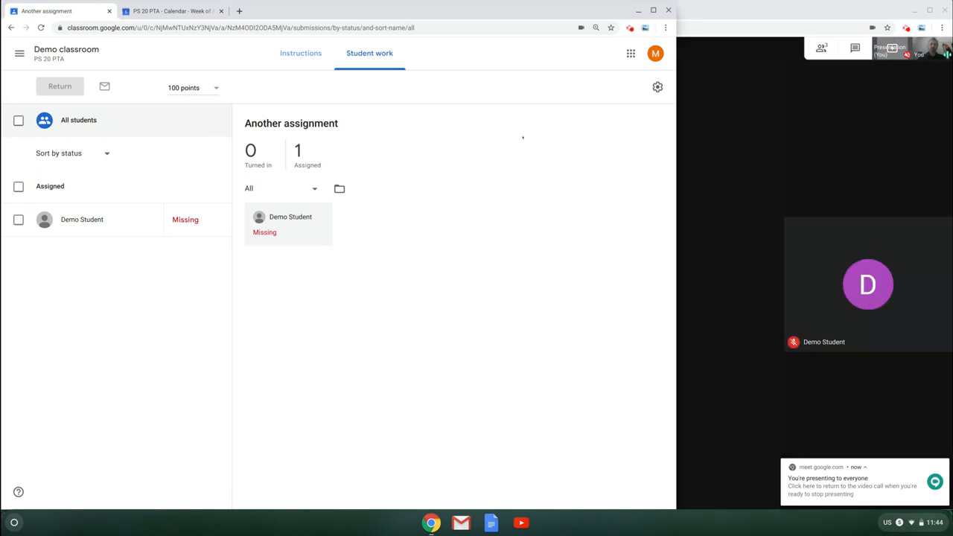
# Check the participants list in the teacher's Meet call while presenting, and minimize that window
pyautogui.click(703, 13)
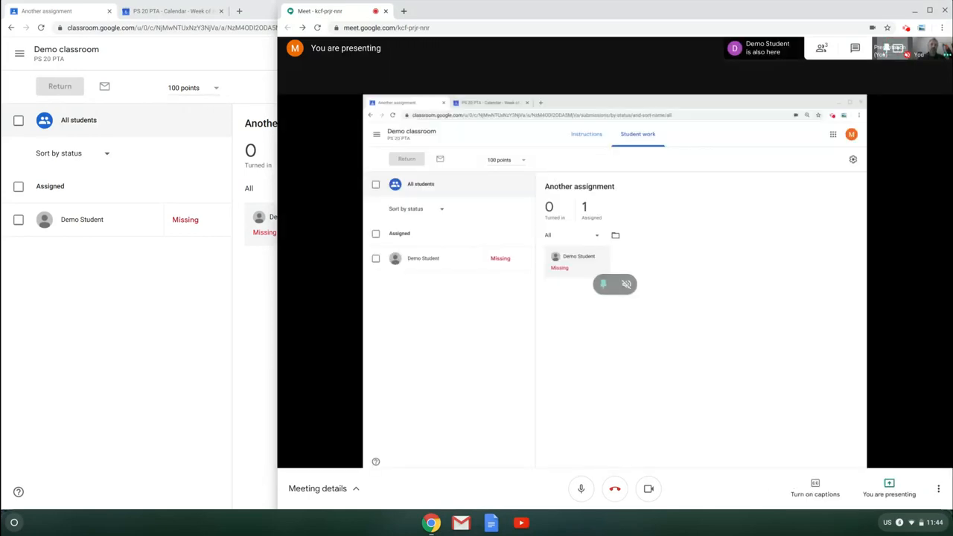
pyautogui.click(820, 47)
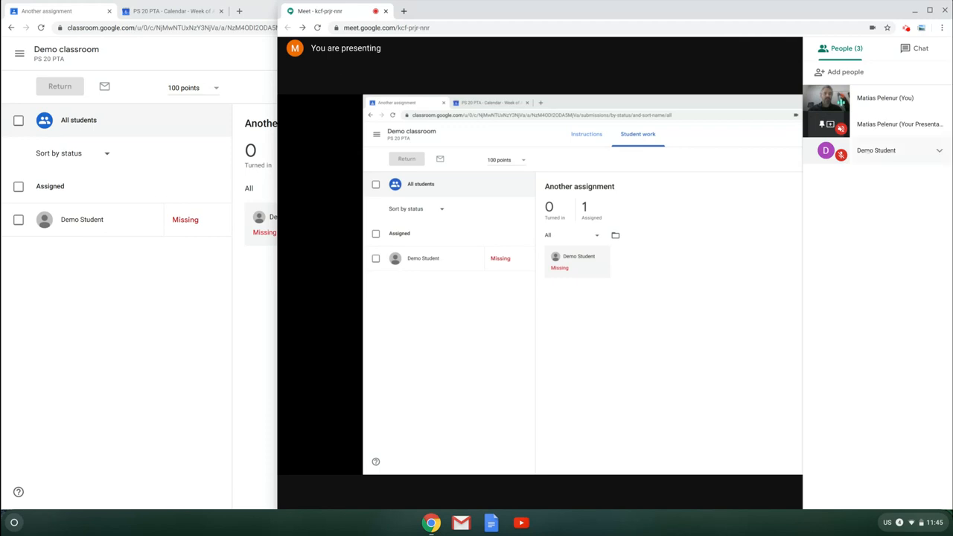
pyautogui.click(914, 11)
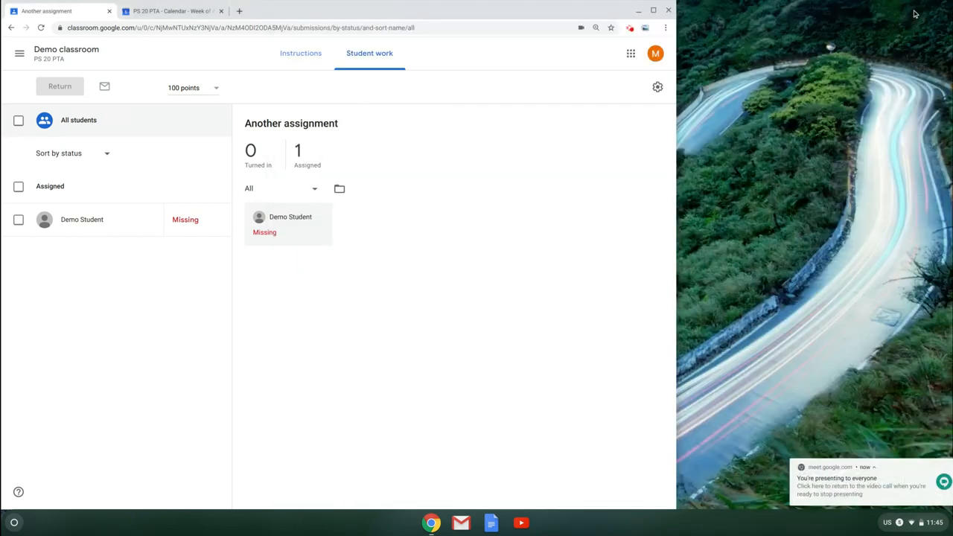
# Bring up the student's Meet window and open the Demo classroom's Stream in the presented window
pyautogui.click(431, 523)
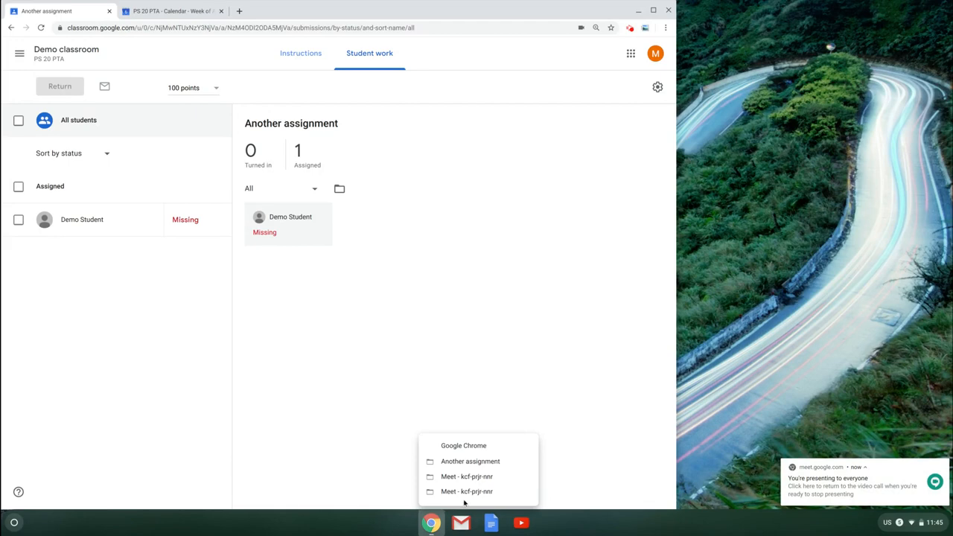
pyautogui.click(467, 477)
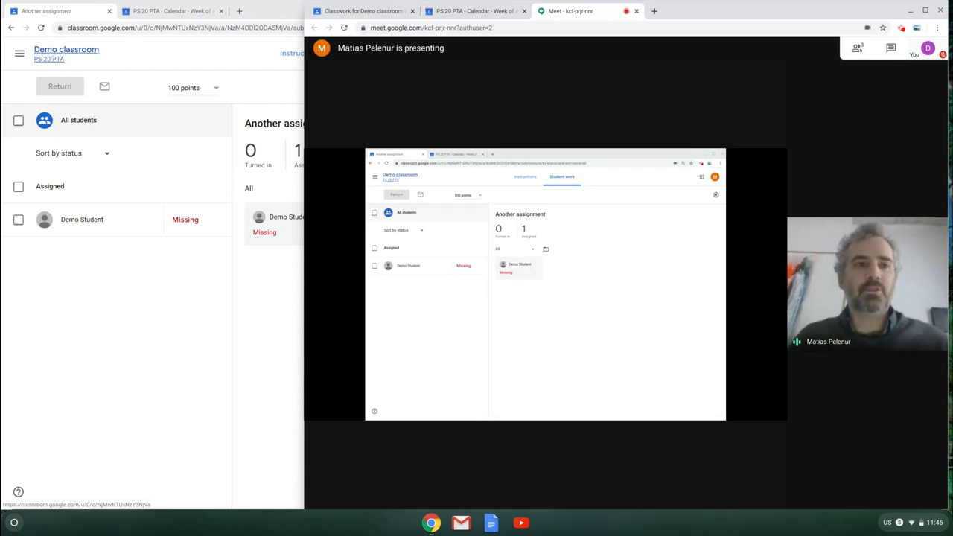
pyautogui.click(51, 58)
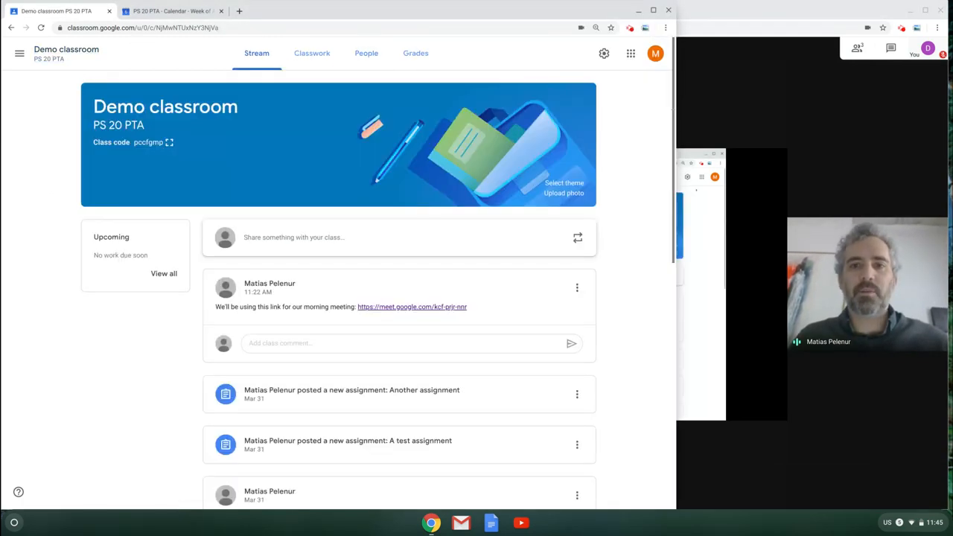
# Arrange the Classroom and student Meet windows side by side and show the Classwork page in the presented window
pyautogui.moveTo(676, 110); pyautogui.dragTo(530, 110)
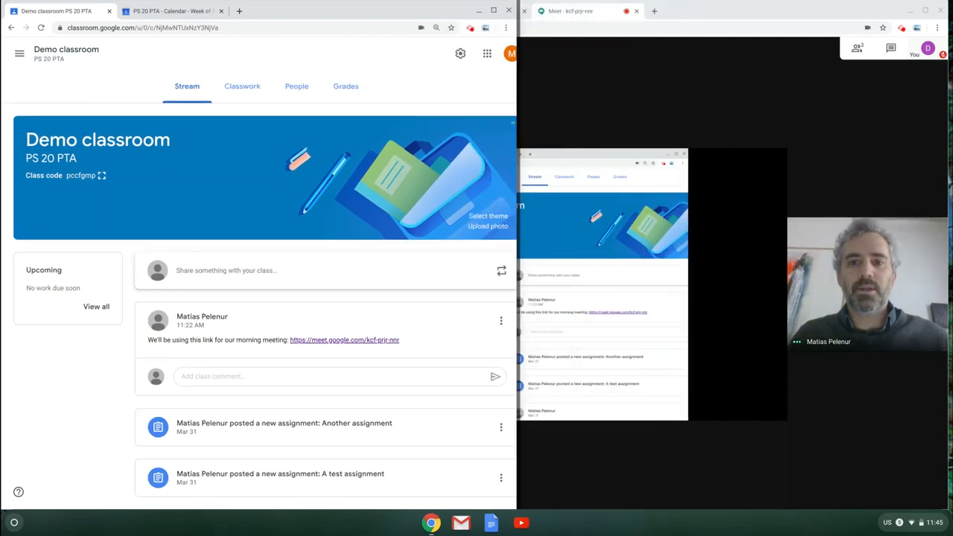
pyautogui.click(698, 14)
pyautogui.hotkey('alt', ']')
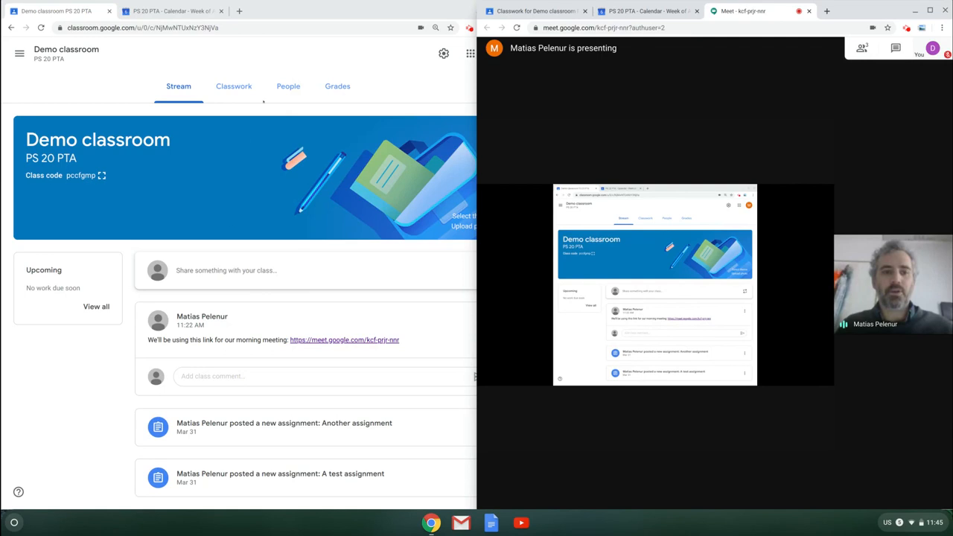
pyautogui.click(217, 86)
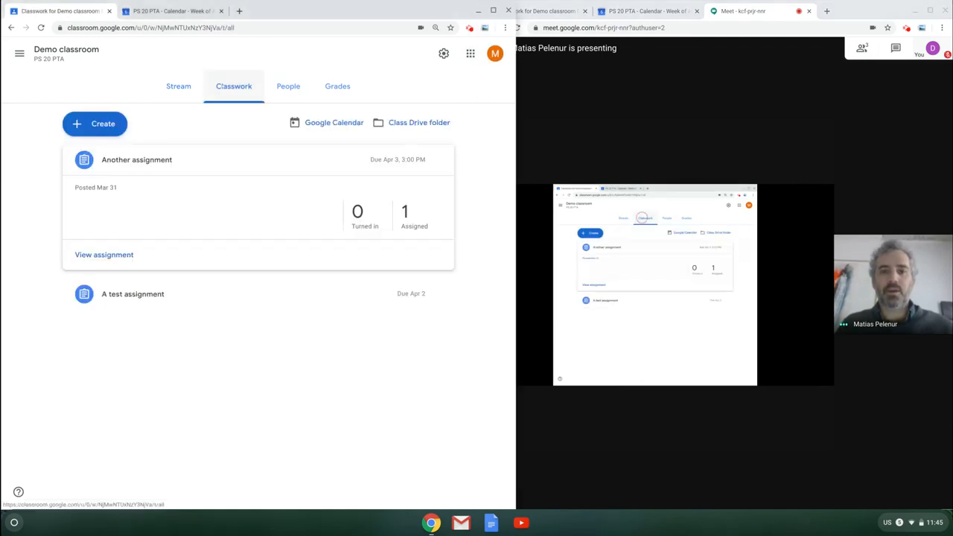
# Minimize the student's Meet window and bring up the teacher's Meet window beside the Classroom window
pyautogui.click(637, 114)
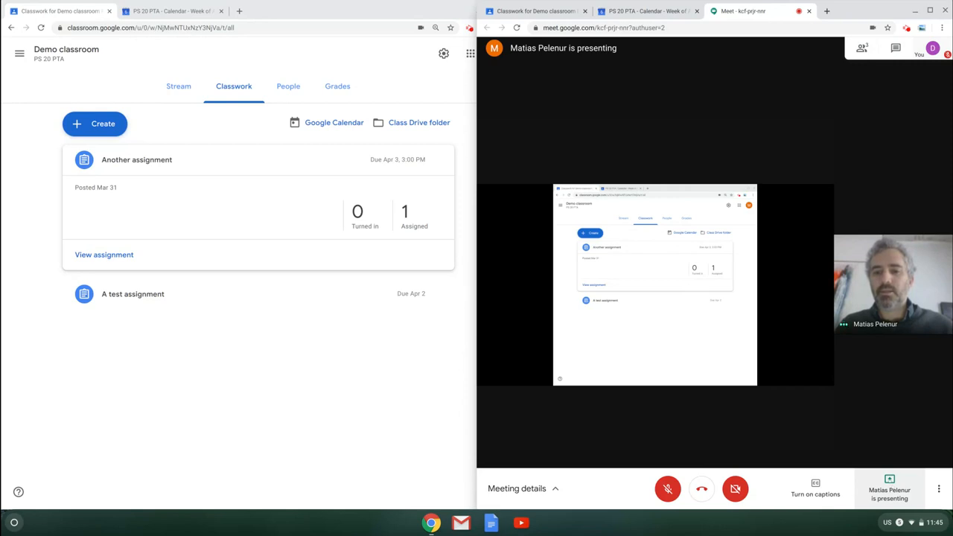
pyautogui.click(914, 10)
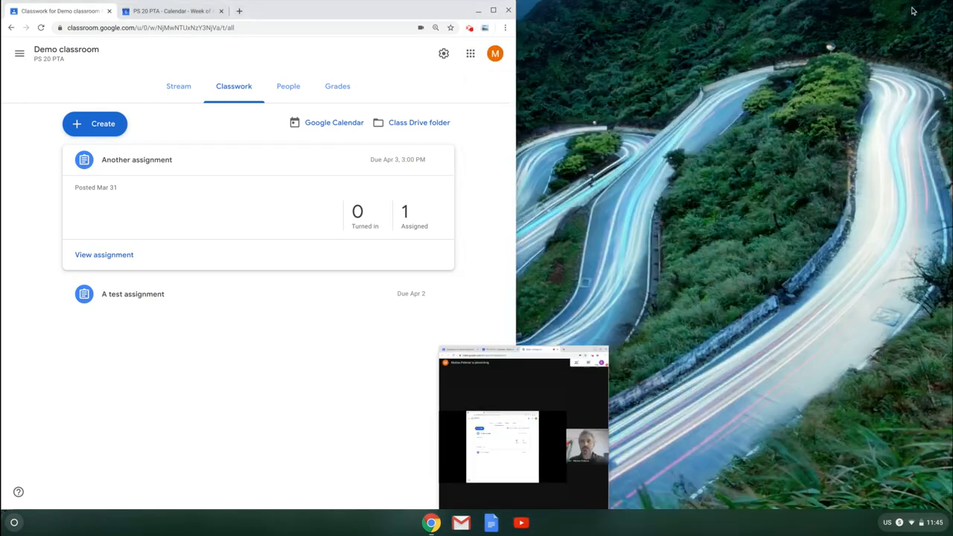
pyautogui.click(432, 523)
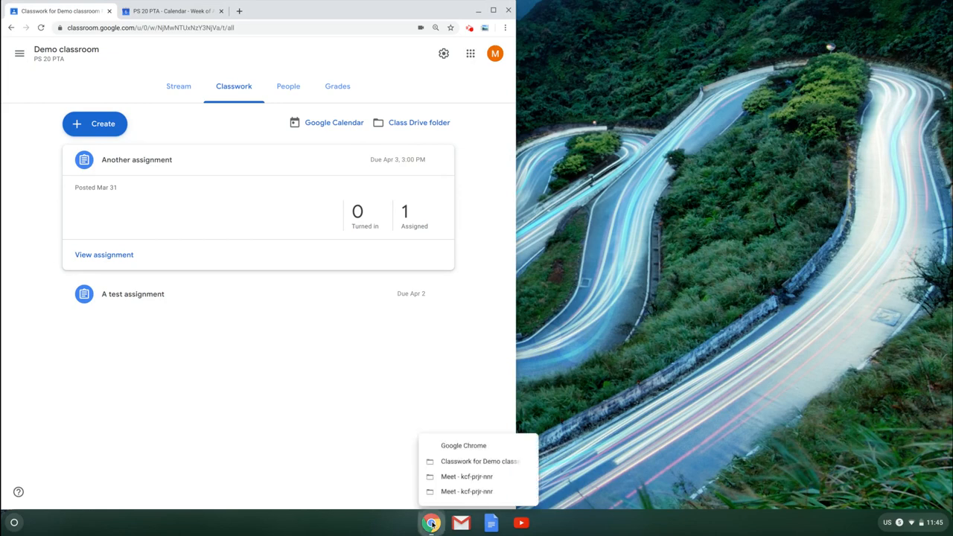
pyautogui.click(466, 491)
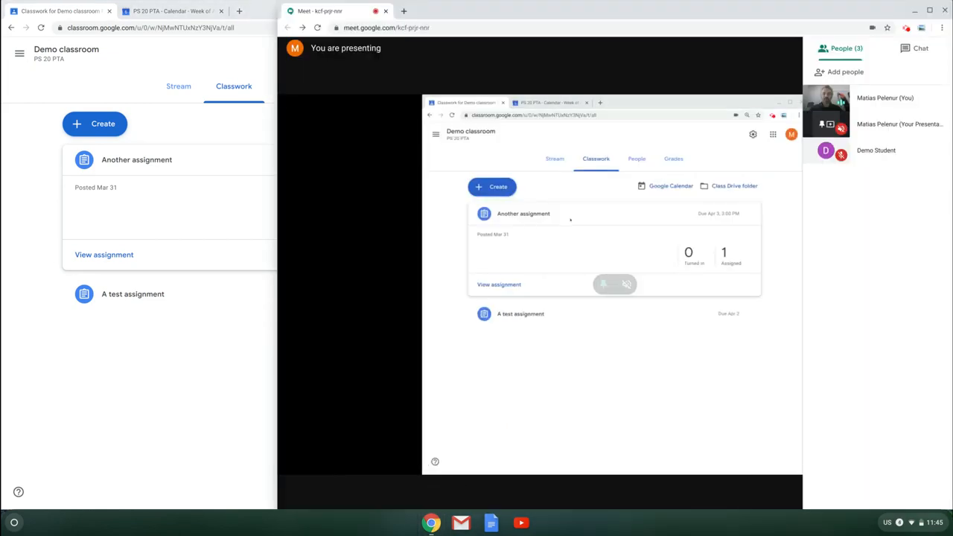
# Close the participants list in the teacher's Meet call and show the Stop presenting option without using it
pyautogui.click(387, 204)
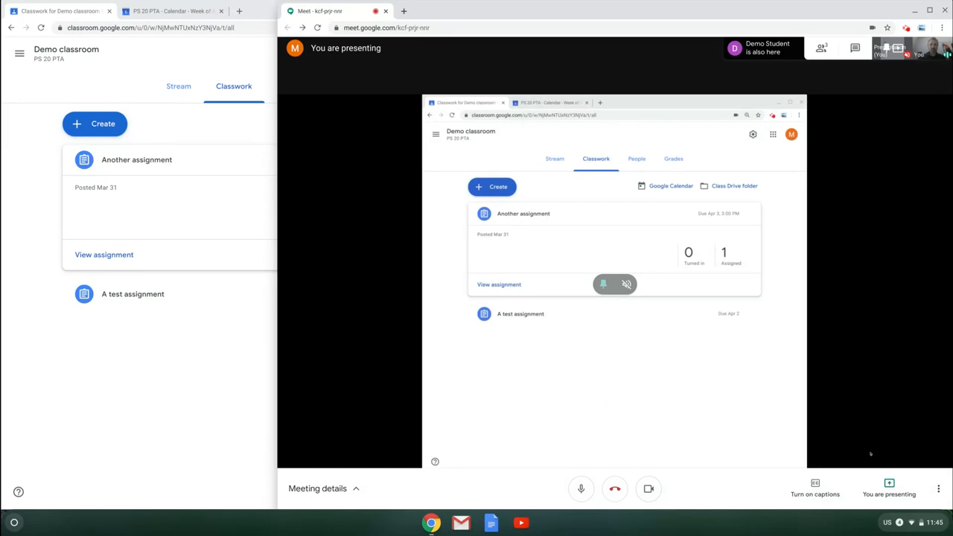
pyautogui.click(888, 489)
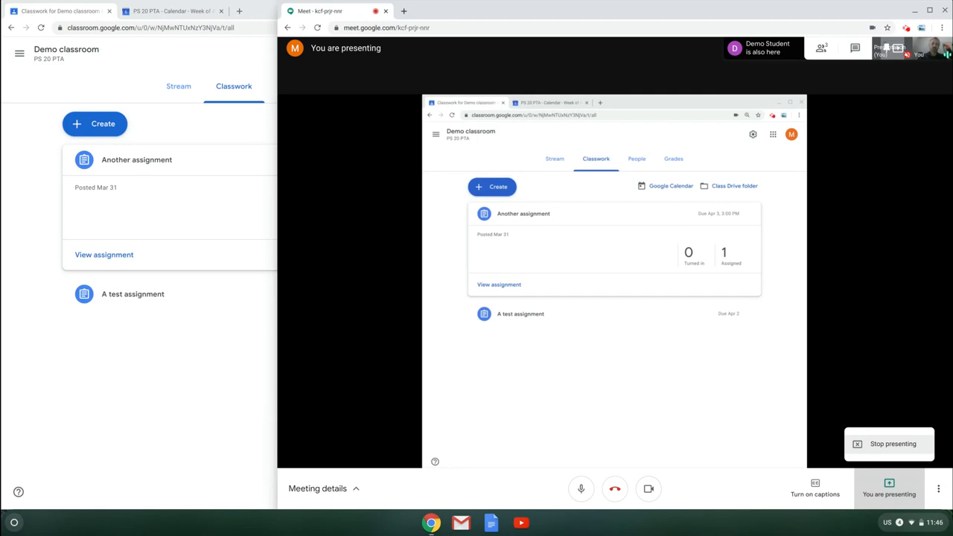
pyautogui.click(882, 183)
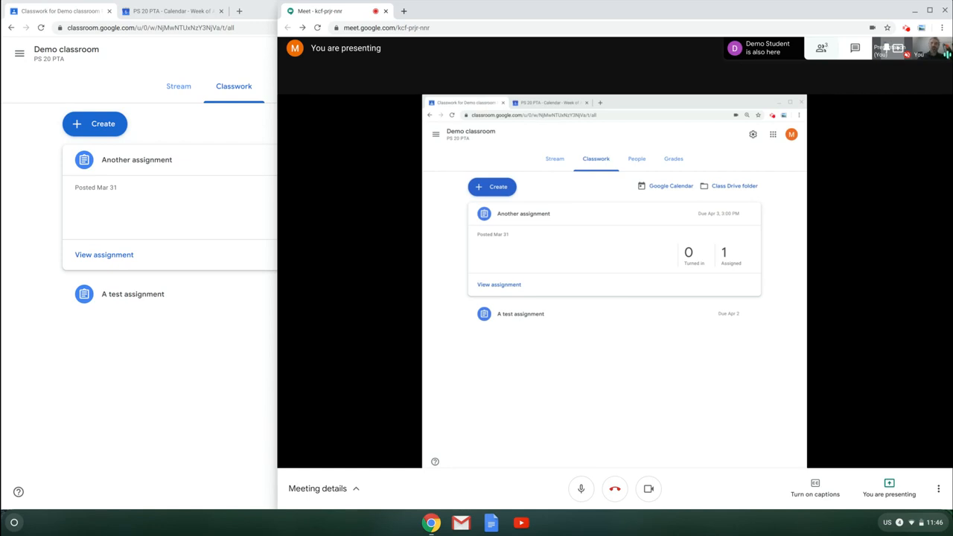
# Show the 3-217 Morning meeting details for April 7 and April 8 in the presented window's calendar, and return to the Classwork page
pyautogui.click(145, 12)
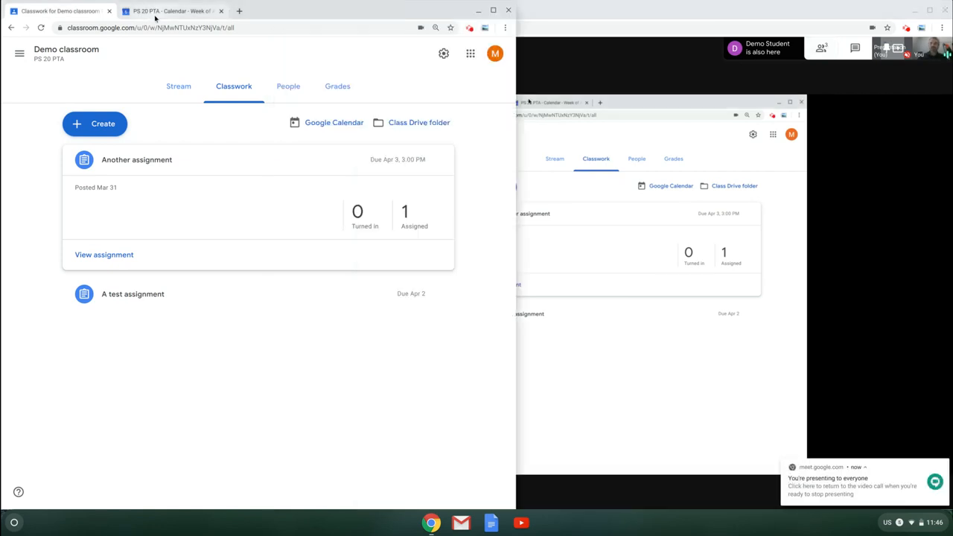
pyautogui.click(155, 15)
pyautogui.click(299, 195)
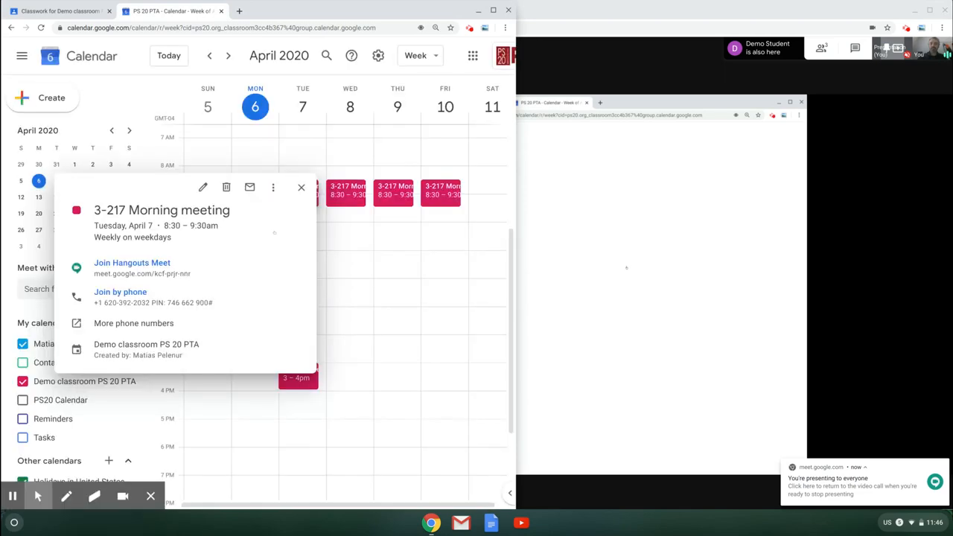
pyautogui.click(301, 187)
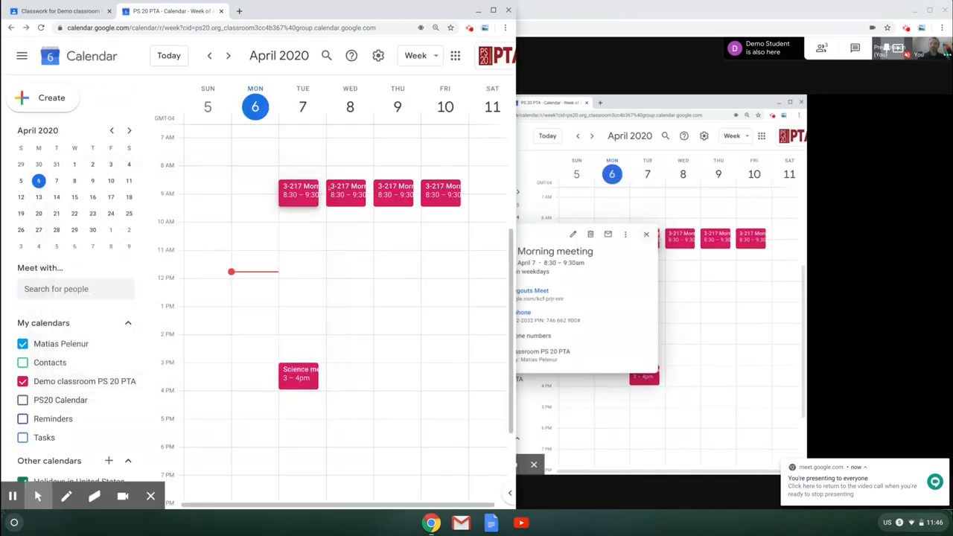
pyautogui.click(347, 191)
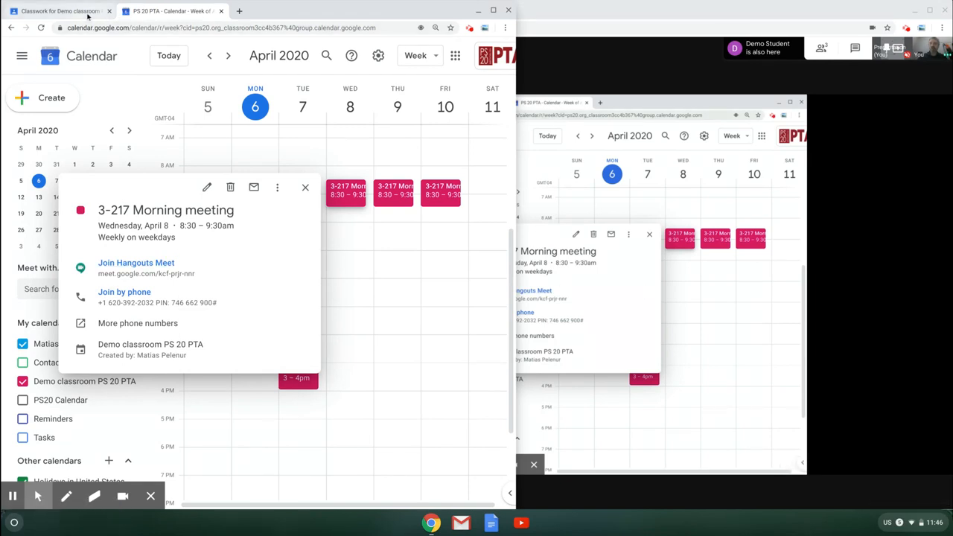
pyautogui.click(59, 10)
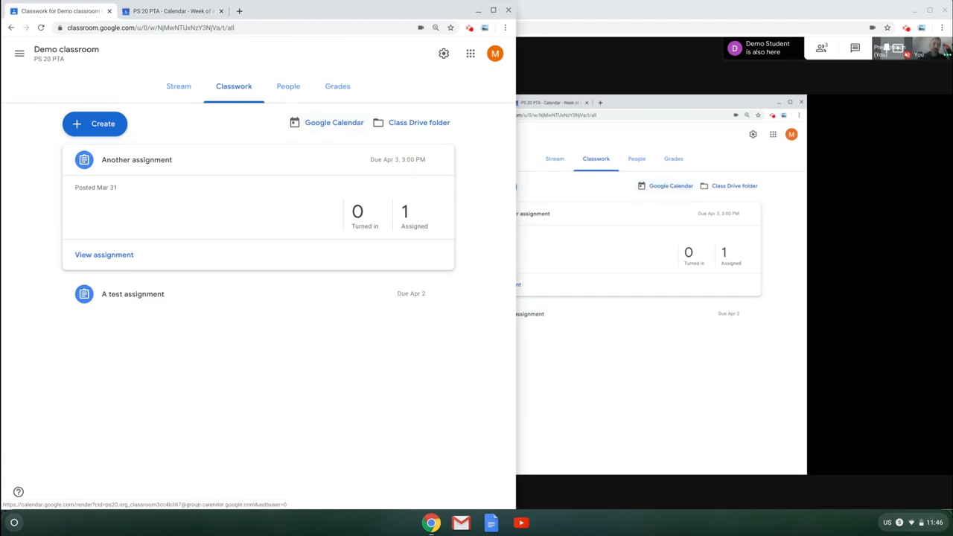
# Bring the teacher's Meet window forward, show the student's individual controls in the participants list, and close the list
pyautogui.click(565, 10)
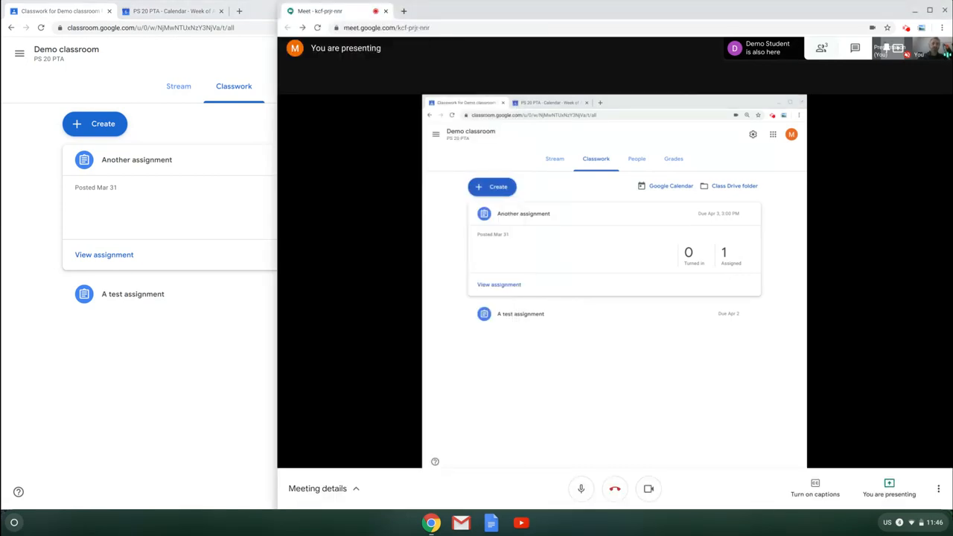
pyautogui.click(820, 47)
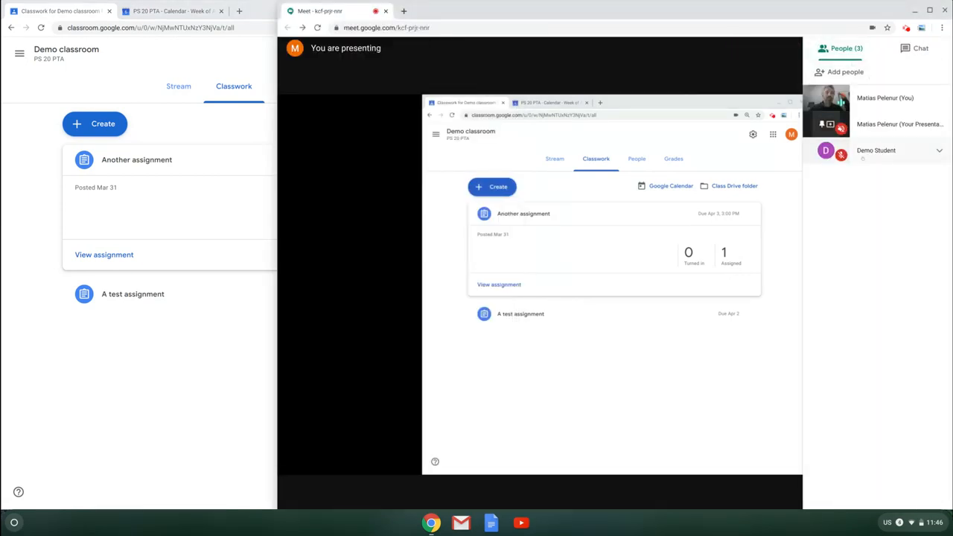
pyautogui.click(888, 158)
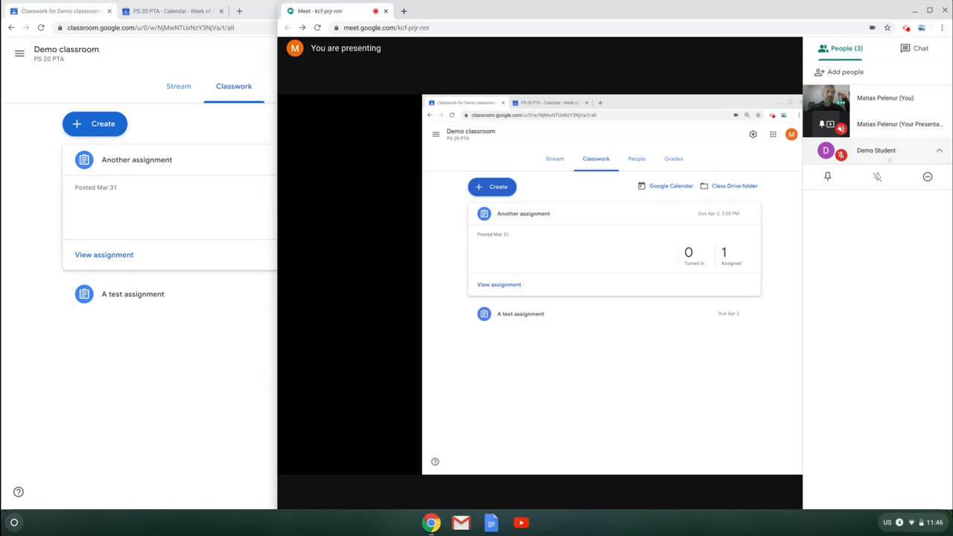
pyautogui.click(908, 150)
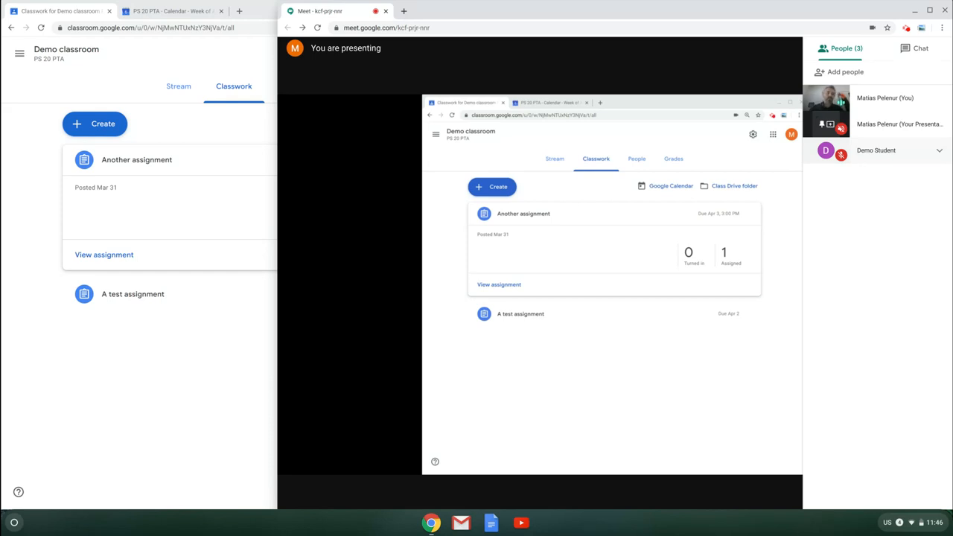
pyautogui.click(685, 68)
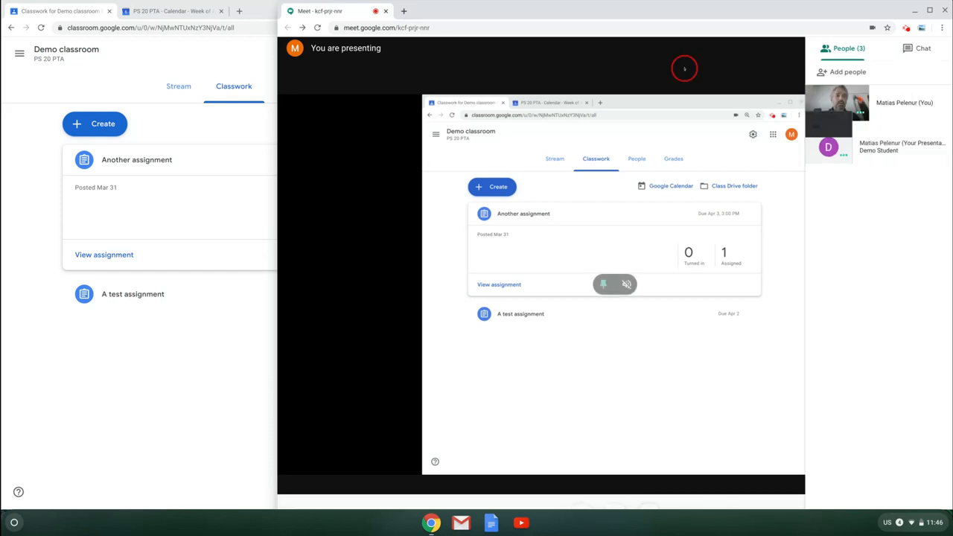